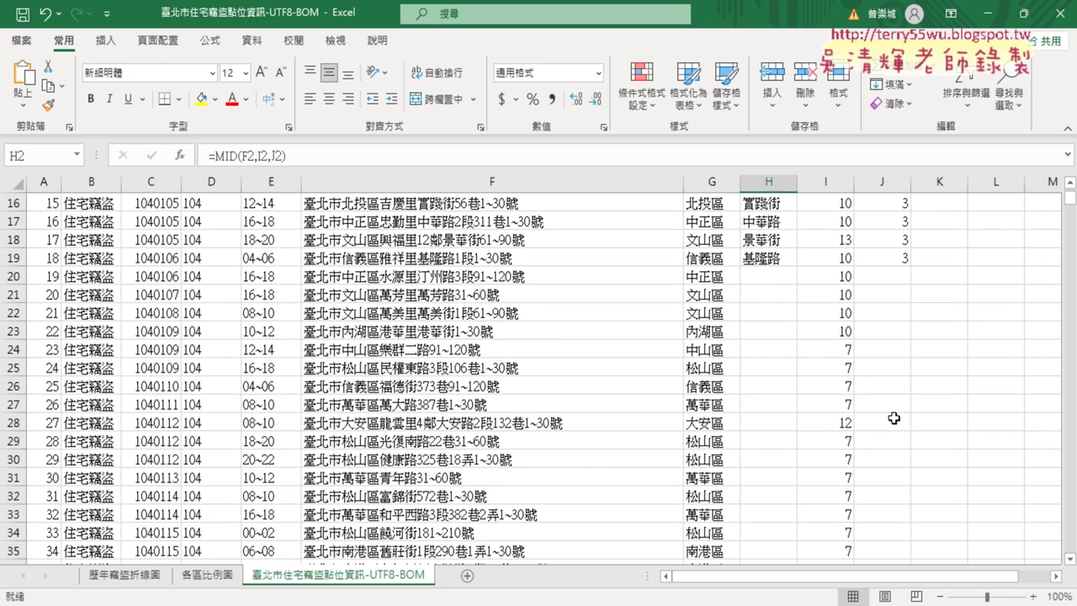
Step: Check how far the start-position formulas in column I extend
scroll(884, 431, down, 2)
click(829, 436)
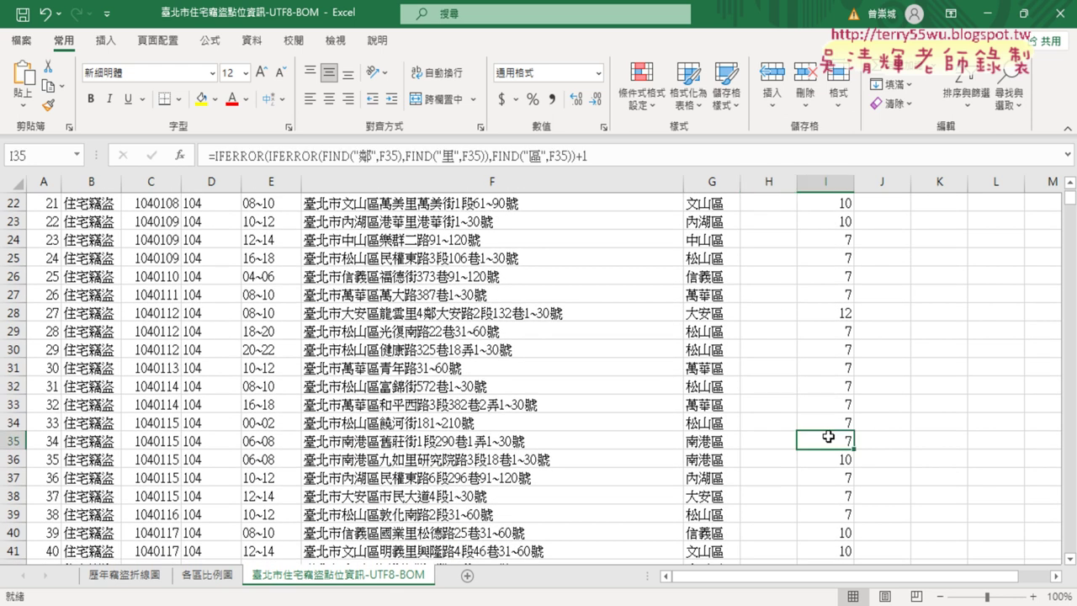
key(ctrl+Down)
scroll(827, 436, down, 5)
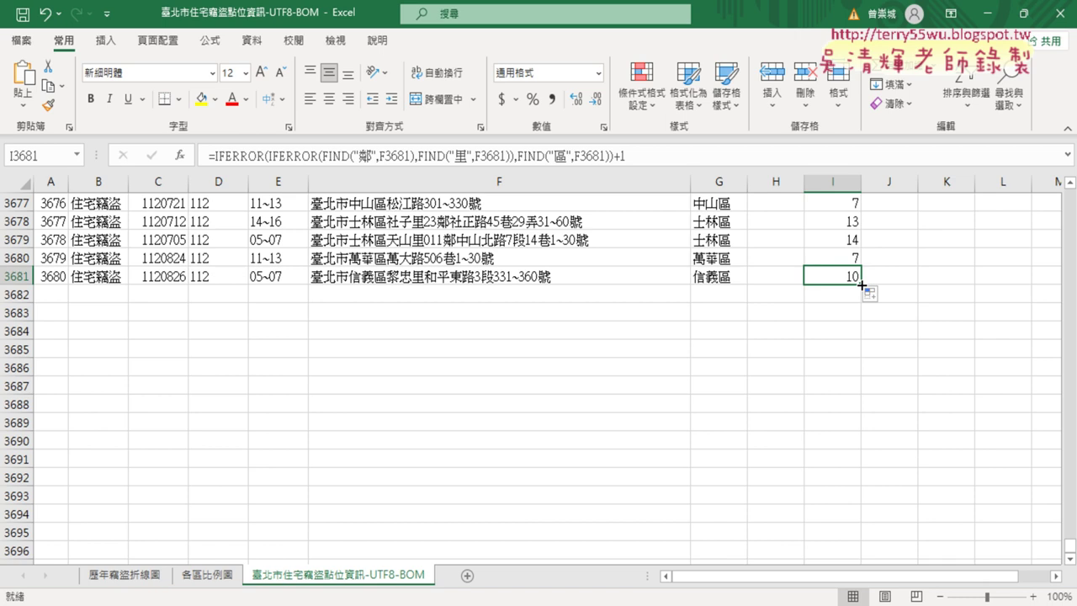
key(ctrl+Up)
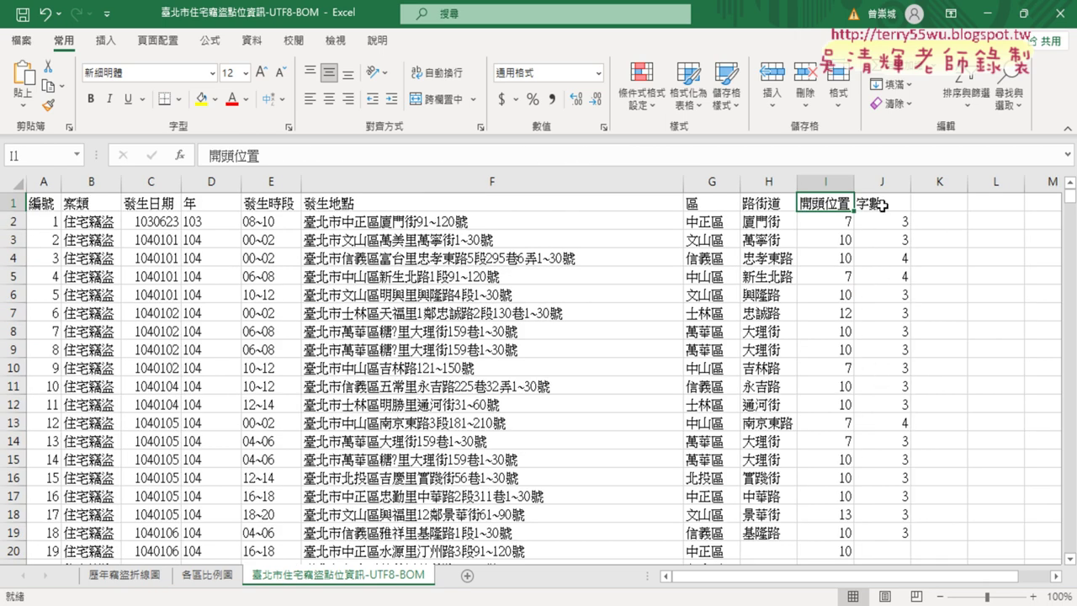
scroll(909, 404, down, 3)
Step: Fill the J19 character-count and H19 street-name formulas down to row 3681
click(897, 368)
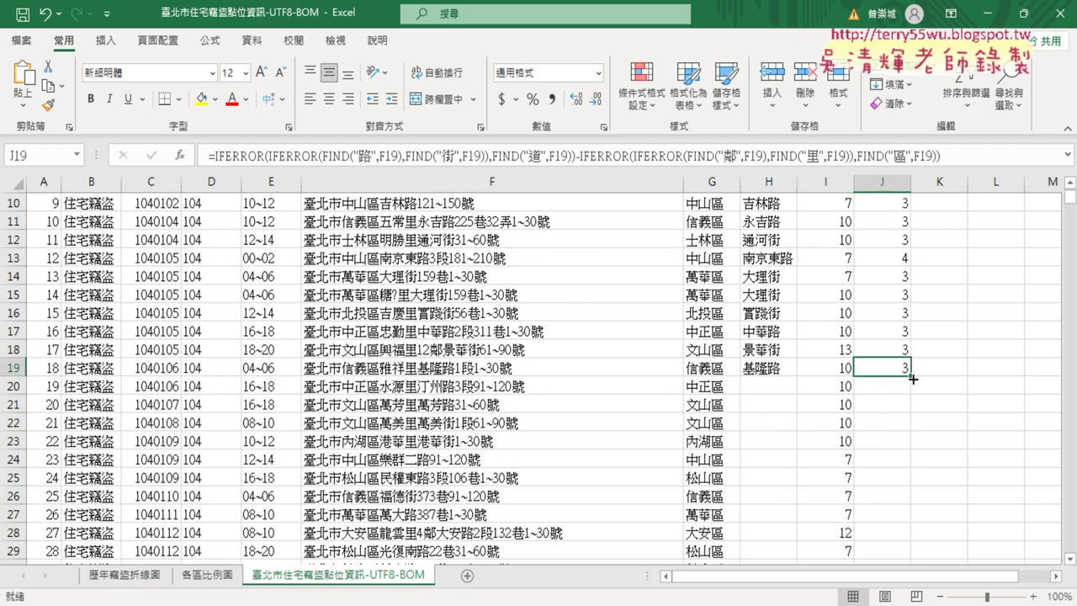
double_click(911, 376)
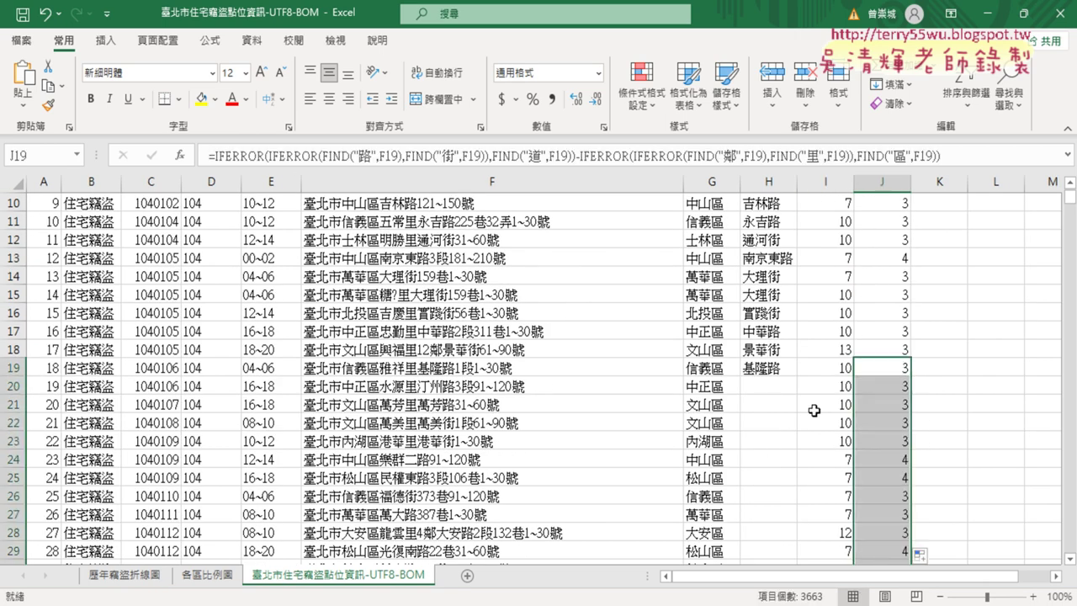
click(783, 370)
double_click(797, 376)
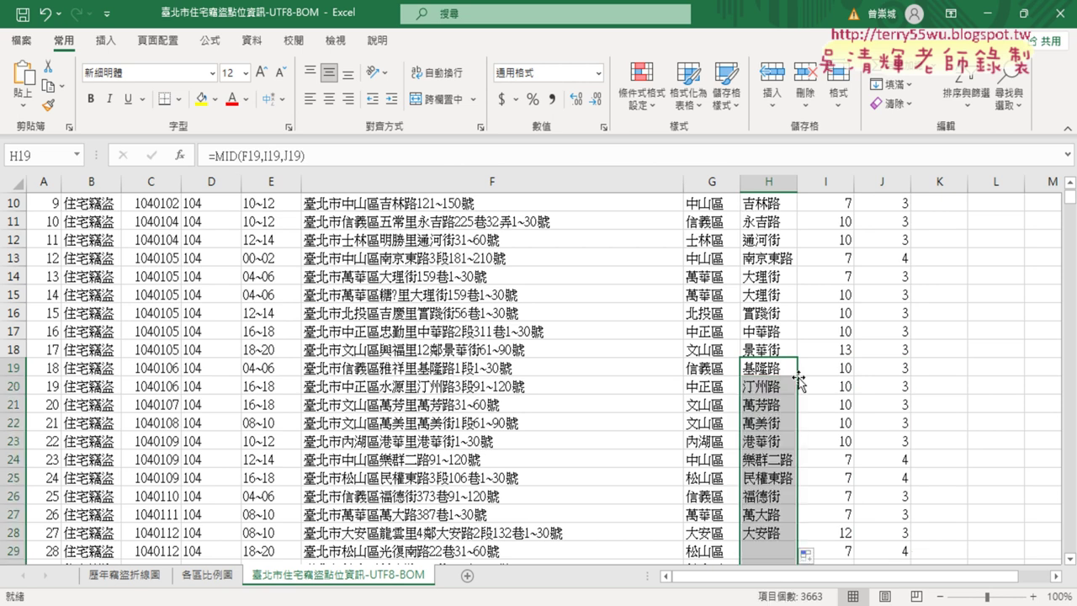
Step: Confirm the 路街道 column holds street names through the last row
scroll(786, 496, up, 2)
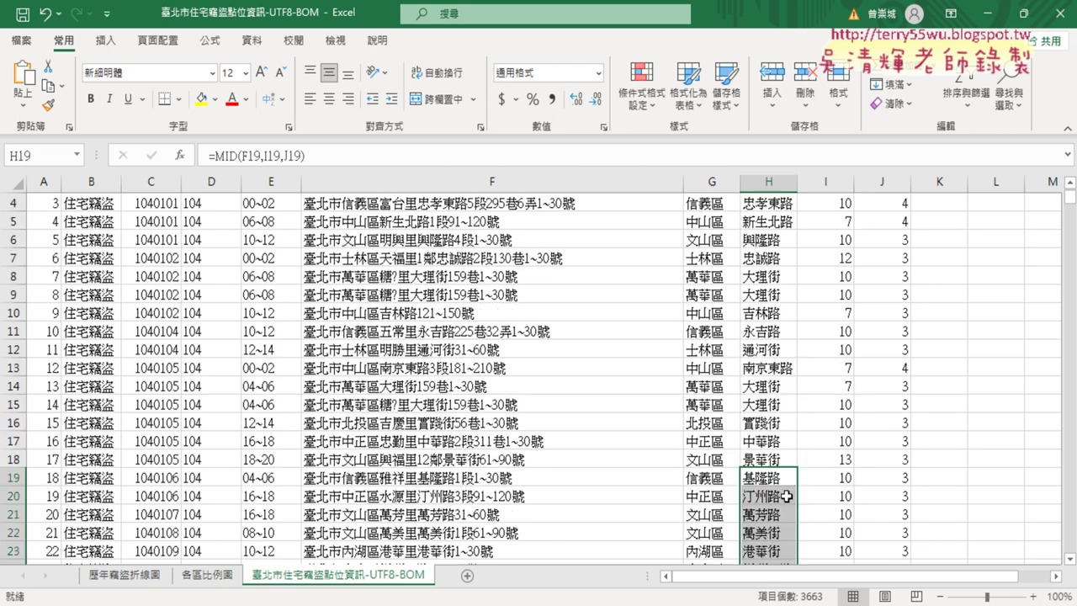
scroll(786, 497, up, 1)
click(779, 206)
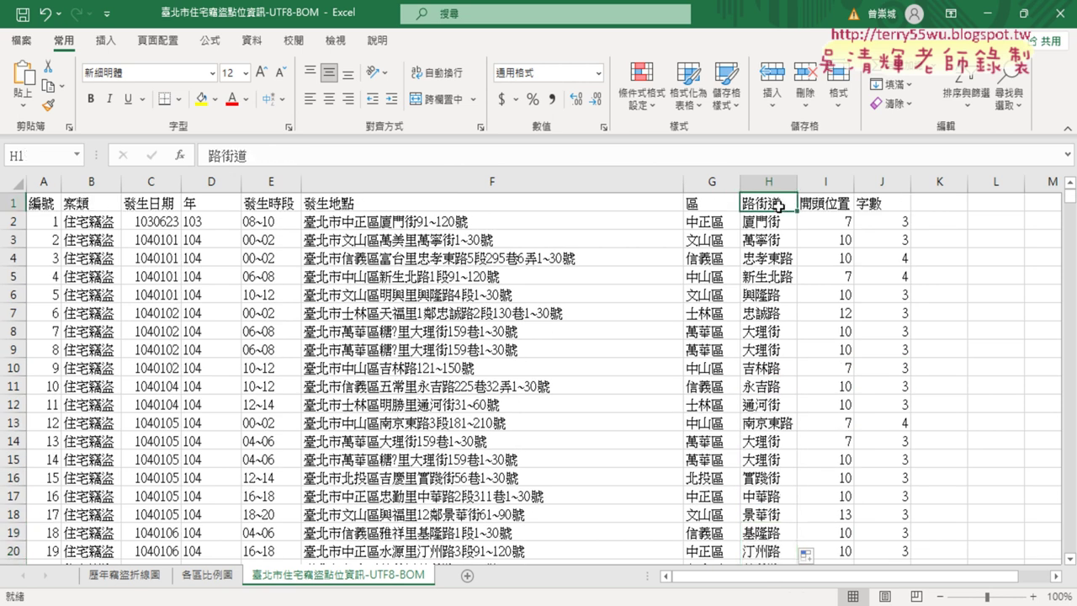
key(ctrl+Down)
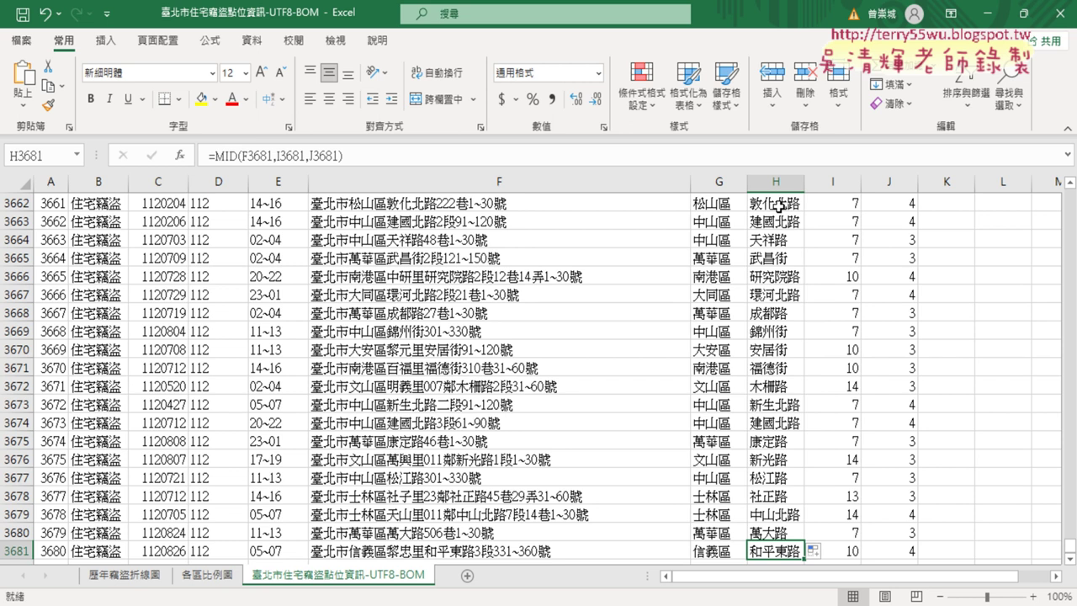
scroll(779, 206, up, 5)
scroll(779, 206, up, 5)
scroll(779, 206, up, 8)
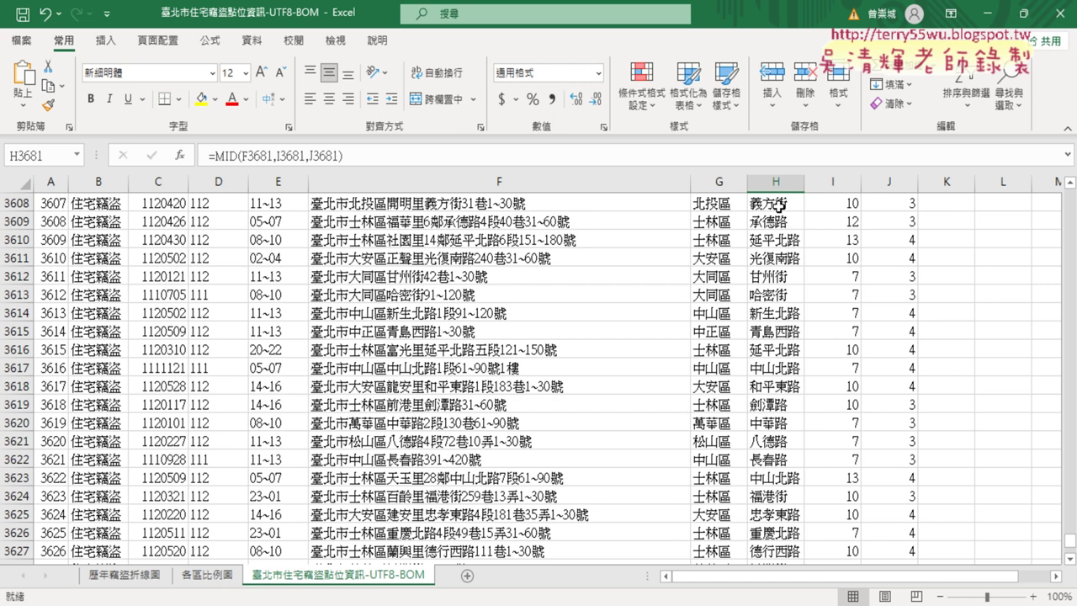
key(ctrl+Up)
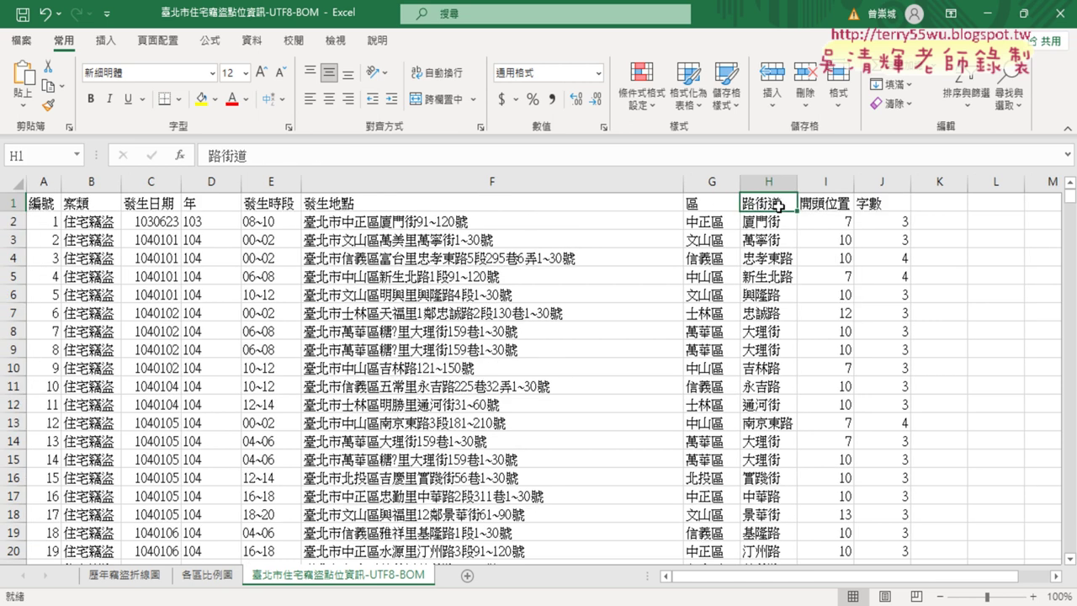
click(779, 221)
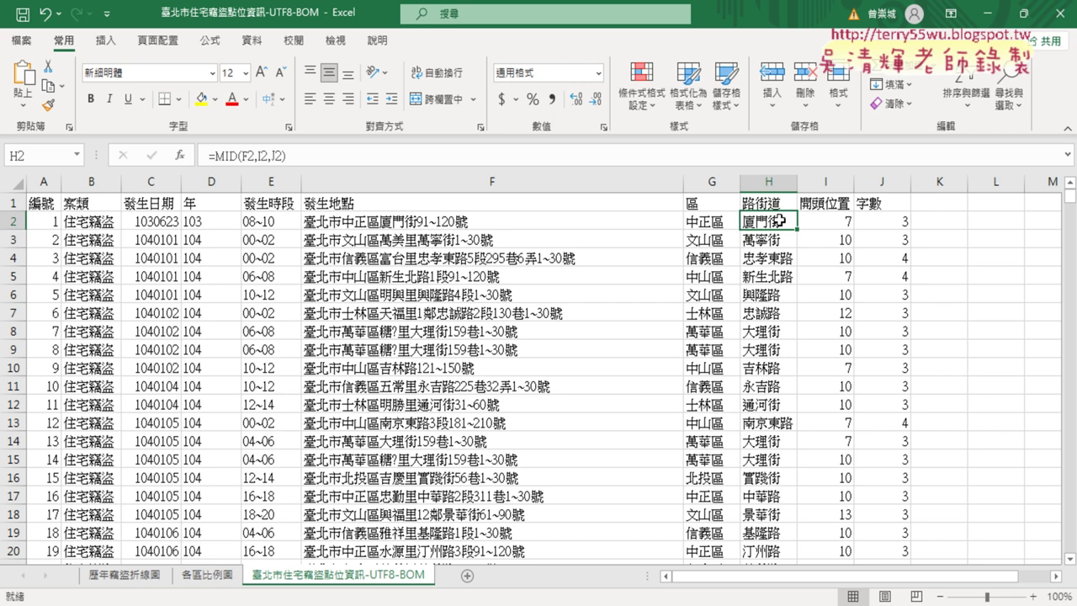
drag(826, 183, 880, 183)
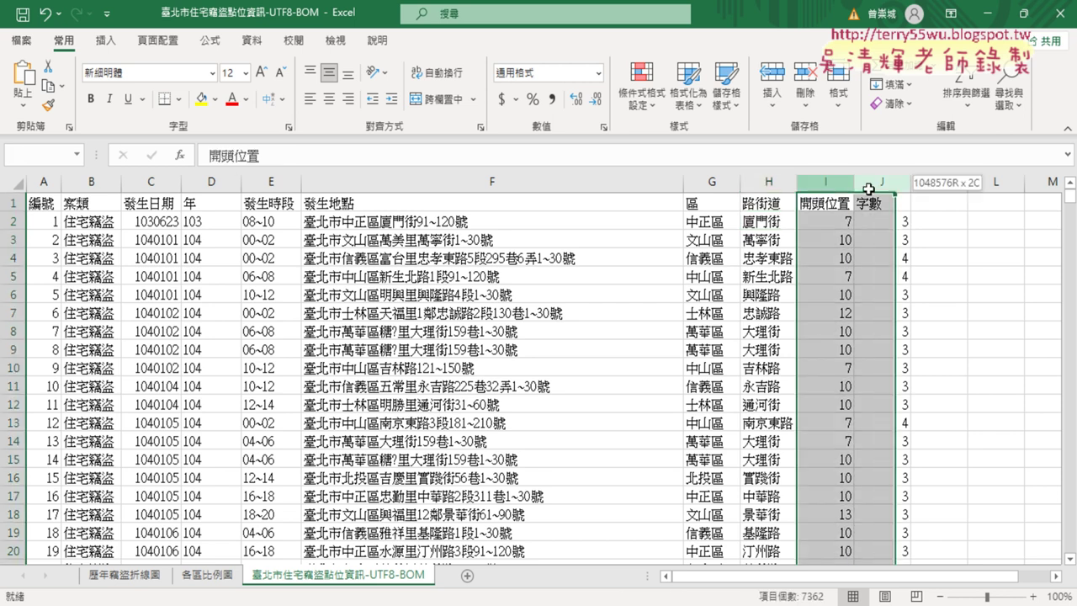
right_click(817, 183)
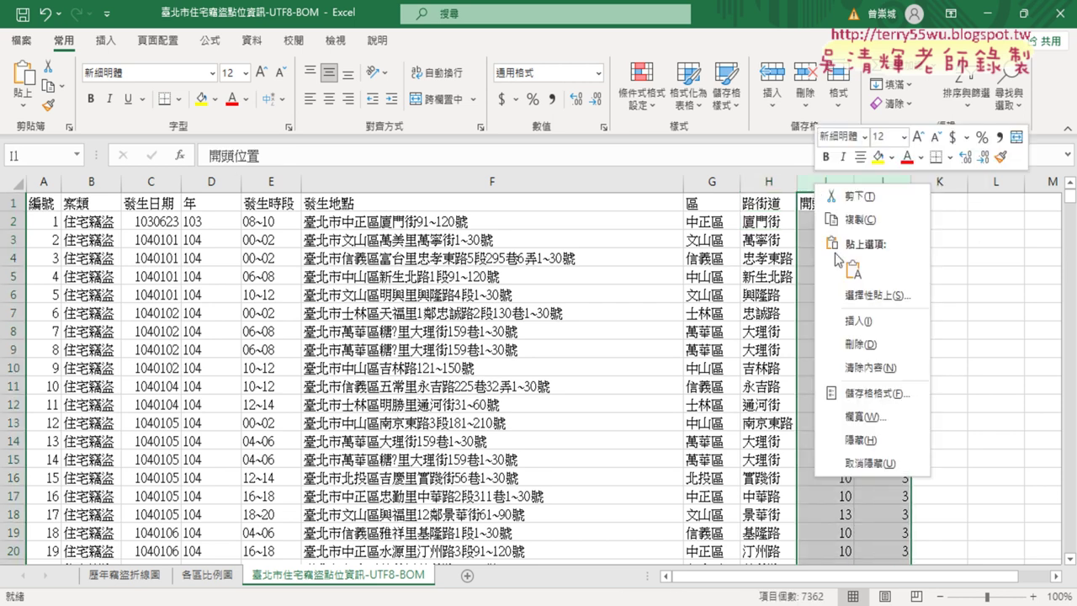
click(875, 439)
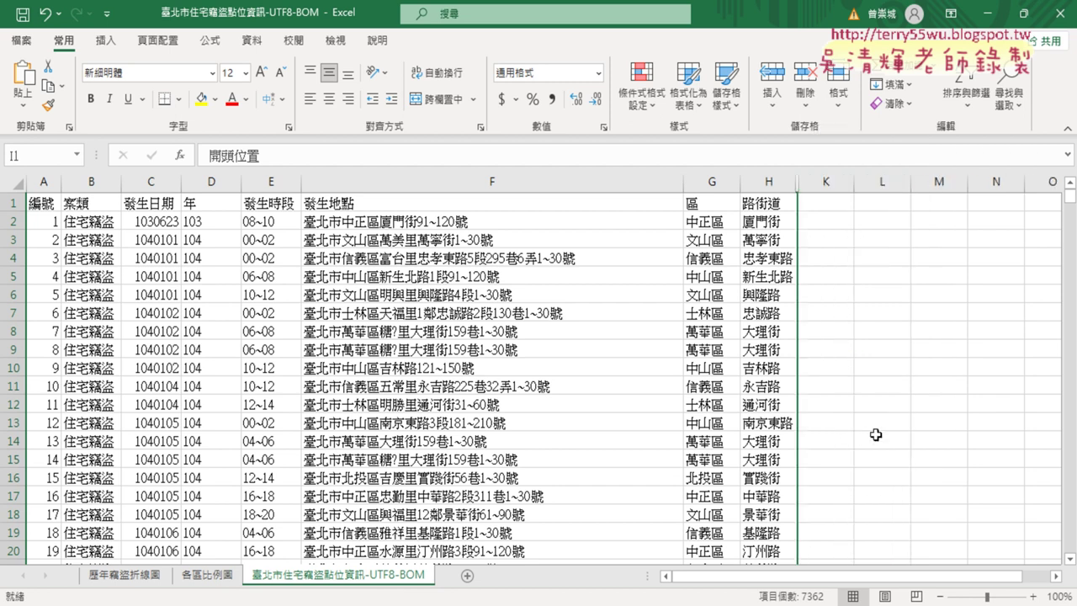
key(ctrl+z)
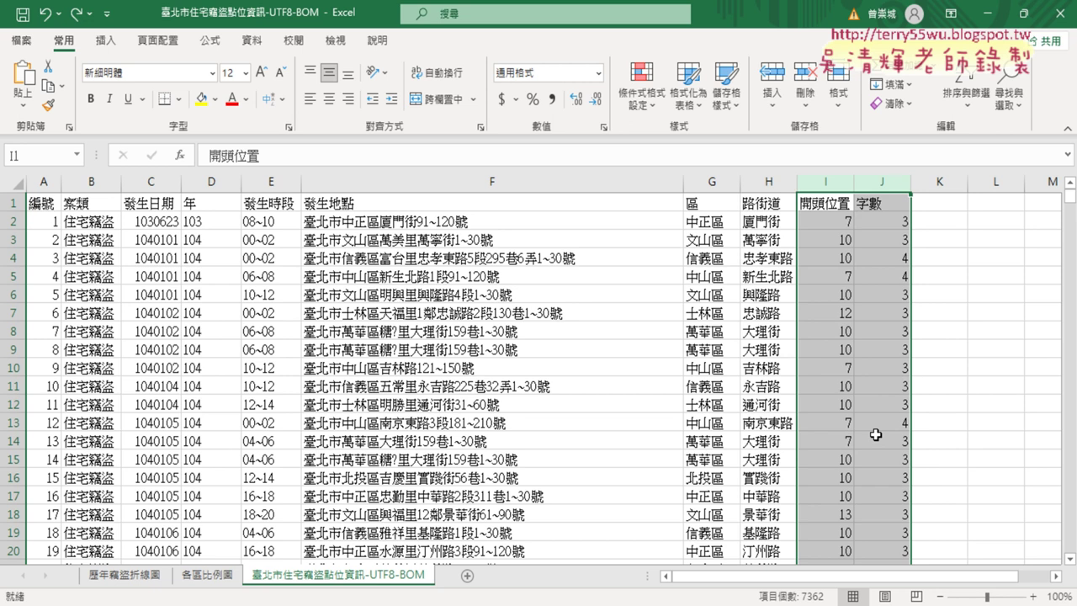
click(771, 222)
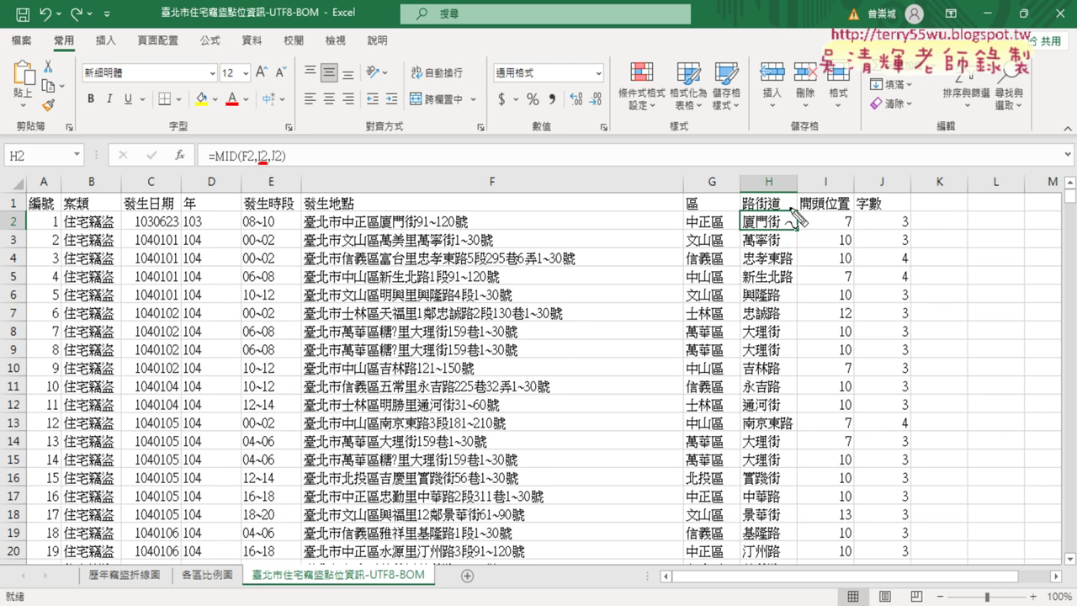
drag(847, 212, 258, 135)
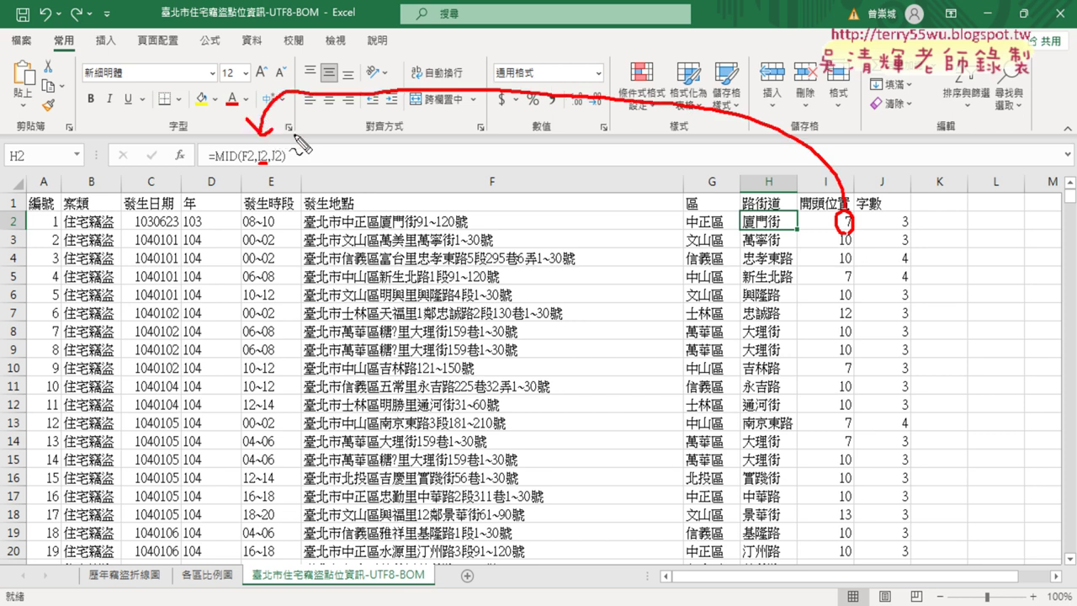
mouse_move(906, 210)
mouse_down()
mouse_move(879, 135)
mouse_move(285, 143)
mouse_up()
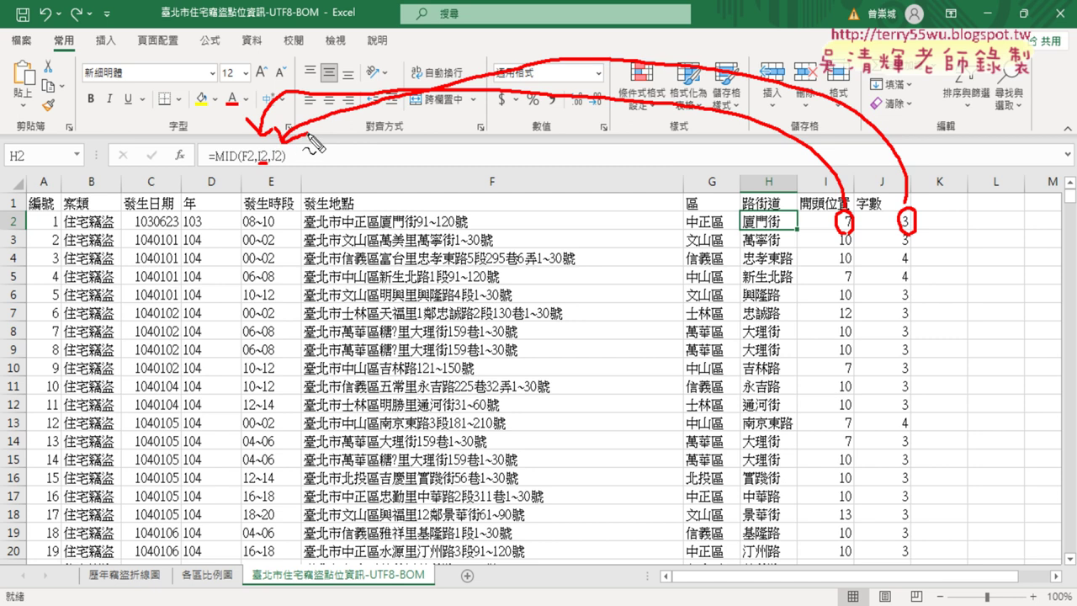
key(Escape)
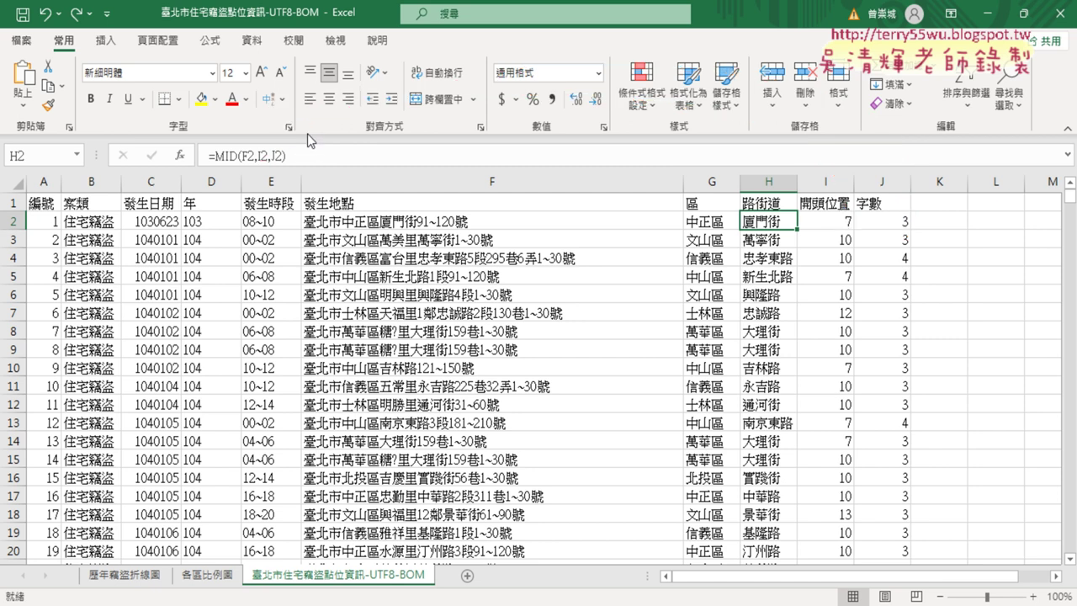
click(831, 223)
Step: Copy the IFERROR start-position formula text from I2, leaving I2 unchanged
drag(571, 155, 215, 156)
key(ctrl+c)
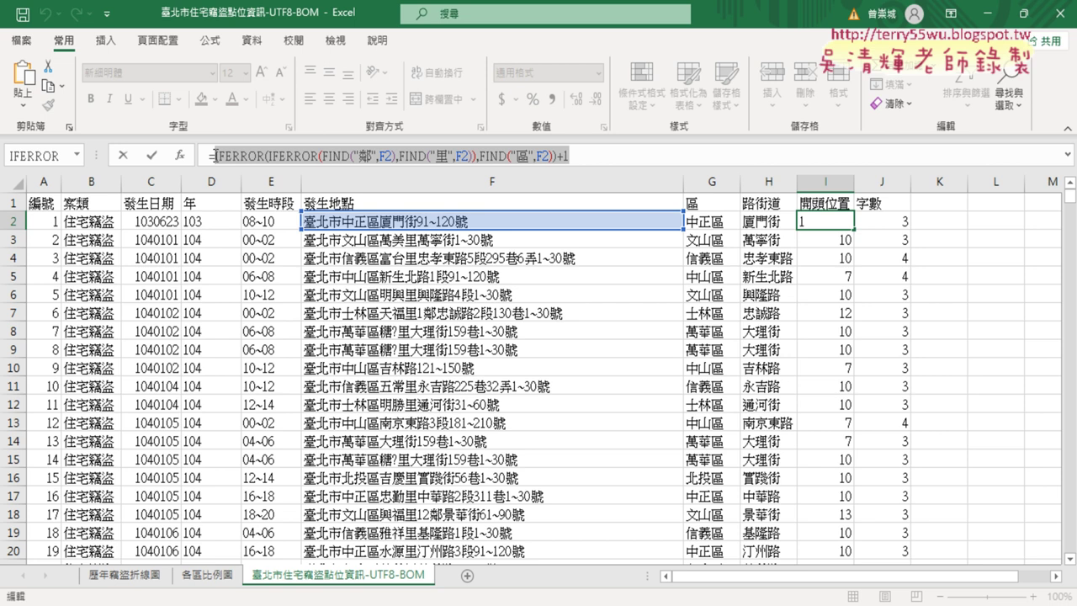
right_click(276, 157)
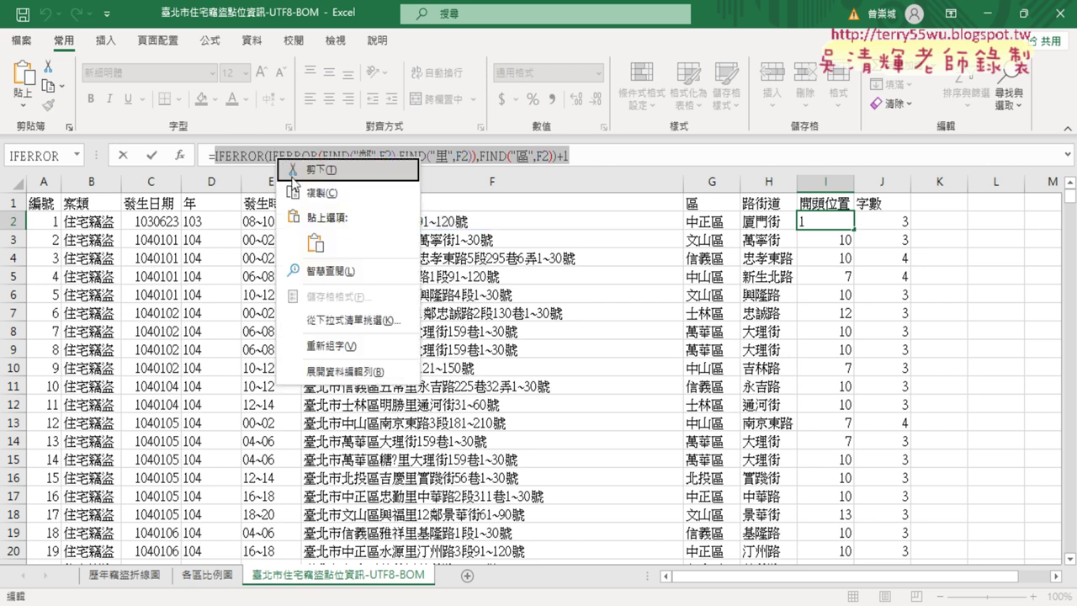
key(Escape)
click(123, 156)
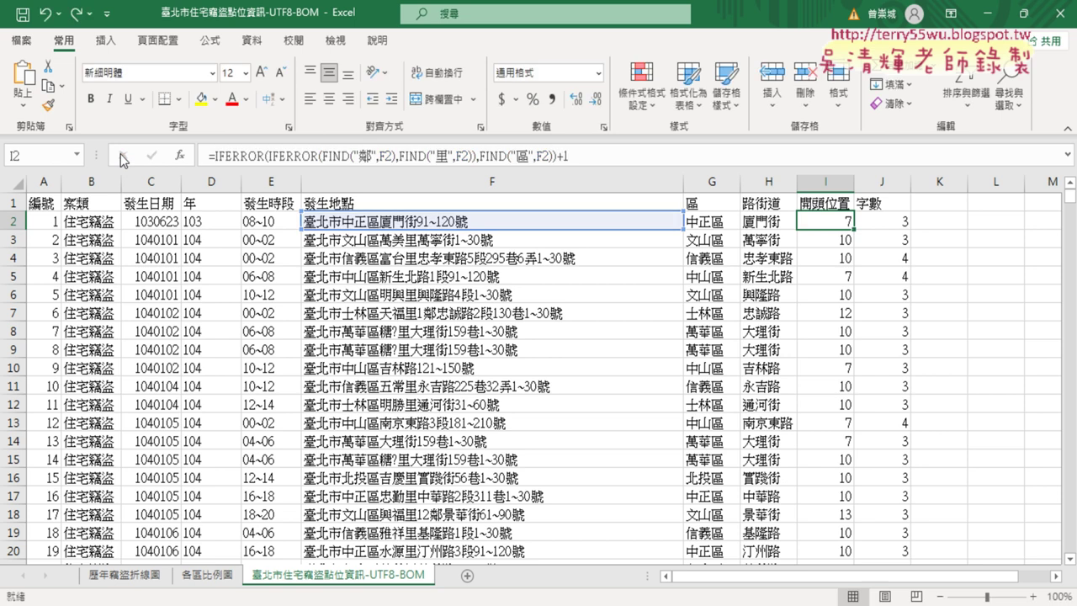
Step: Replace I2 in H2's MID formula with the FIND expression and fill column H down
click(775, 221)
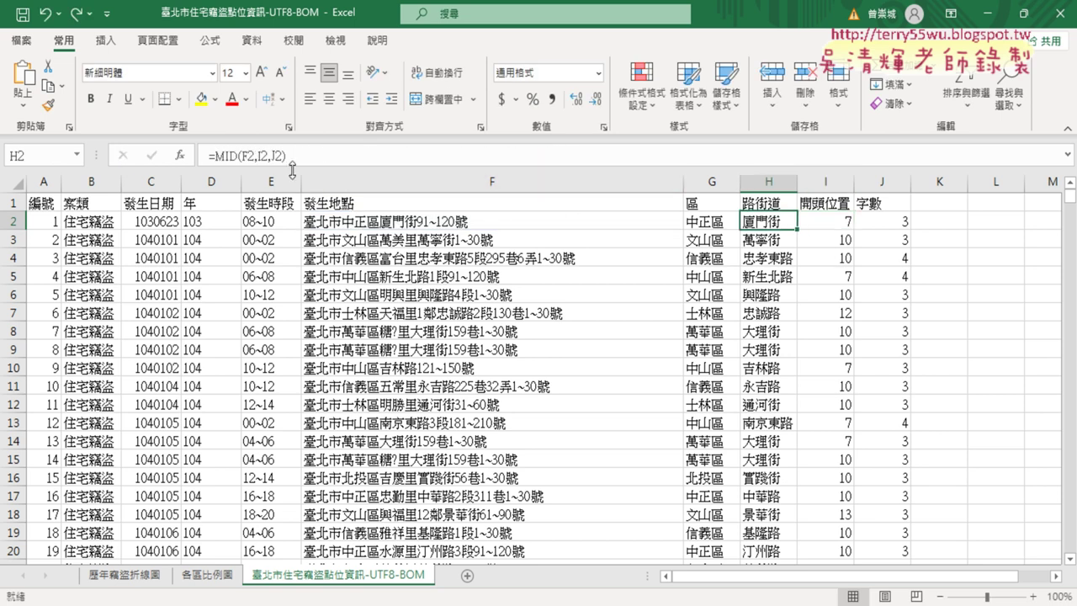
double_click(262, 157)
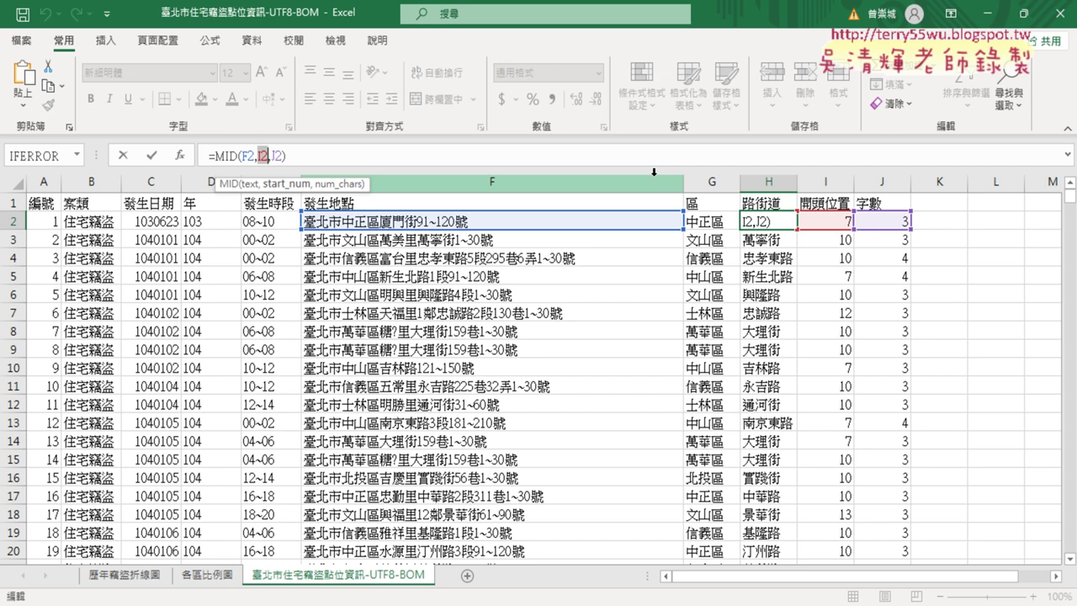
key(ctrl+v)
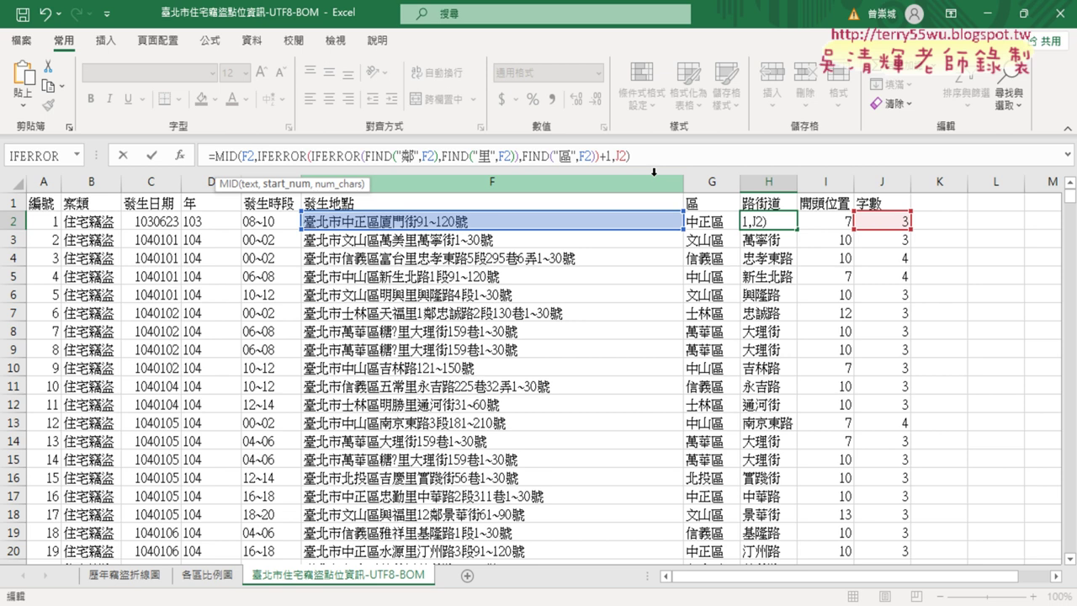
click(152, 156)
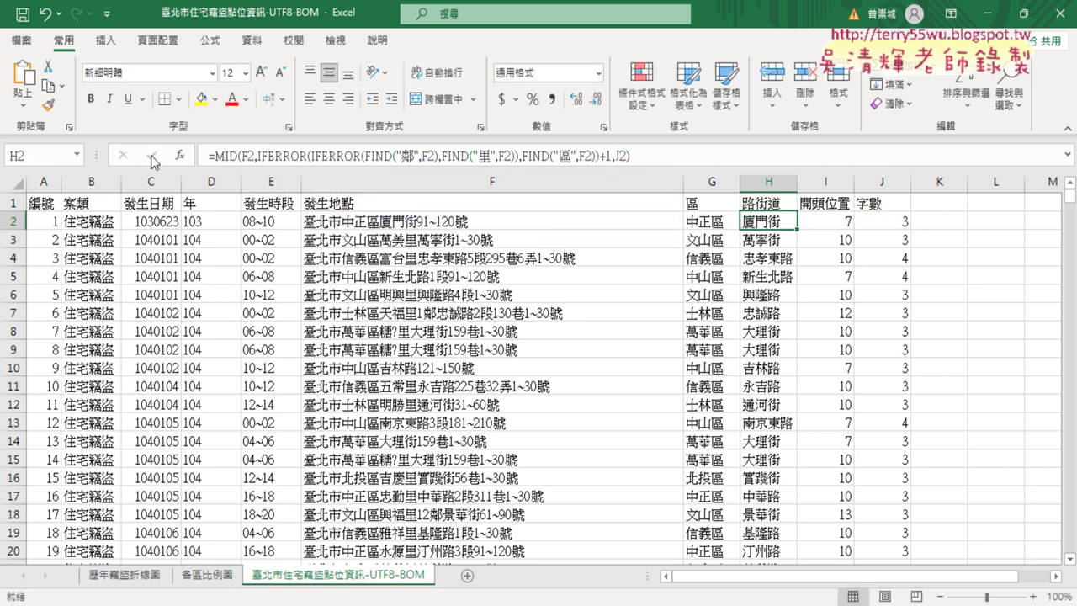
double_click(797, 232)
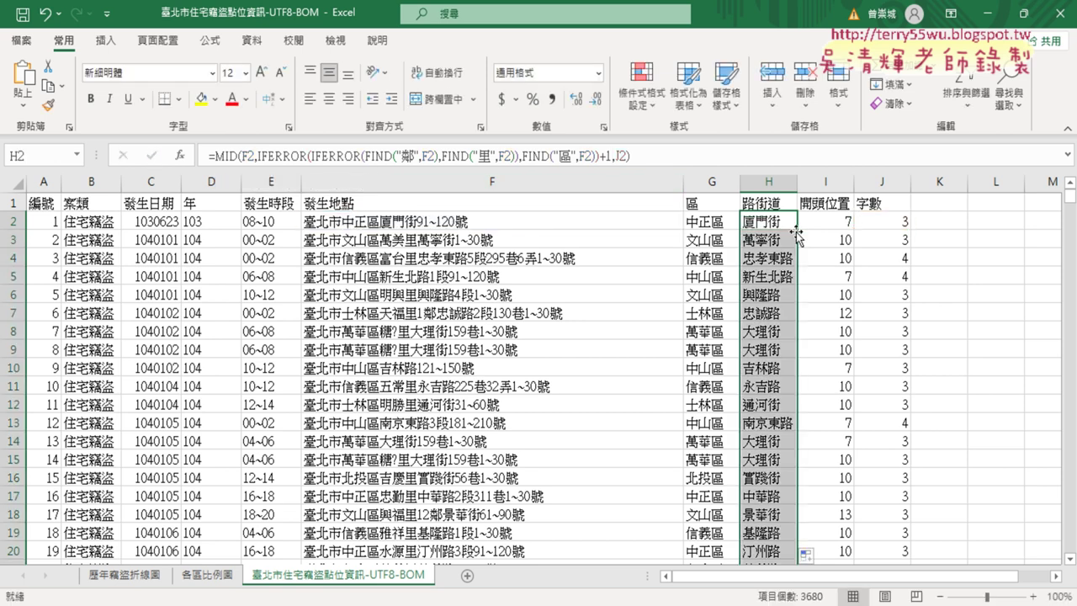
Step: Copy J2's character-count formula text from the formula bar without editing it
click(828, 184)
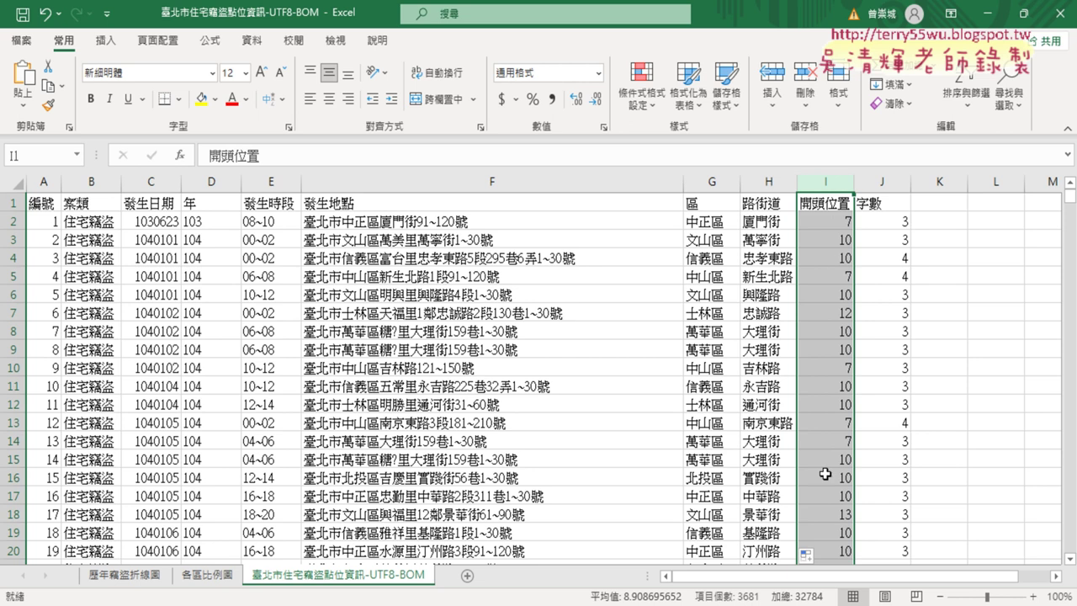
click(771, 224)
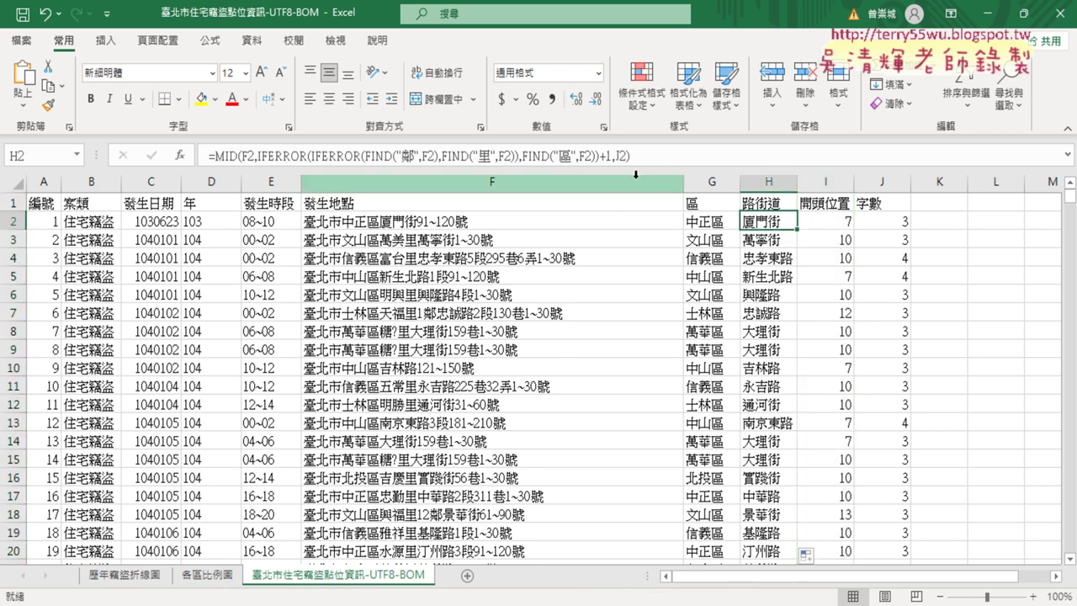
click(895, 221)
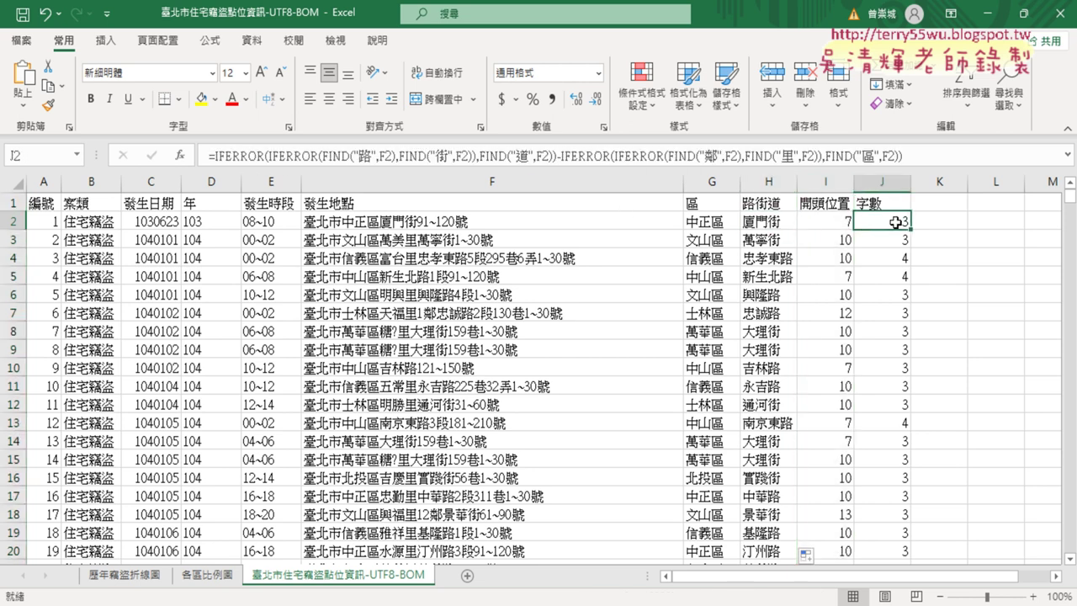
drag(912, 155, 226, 156)
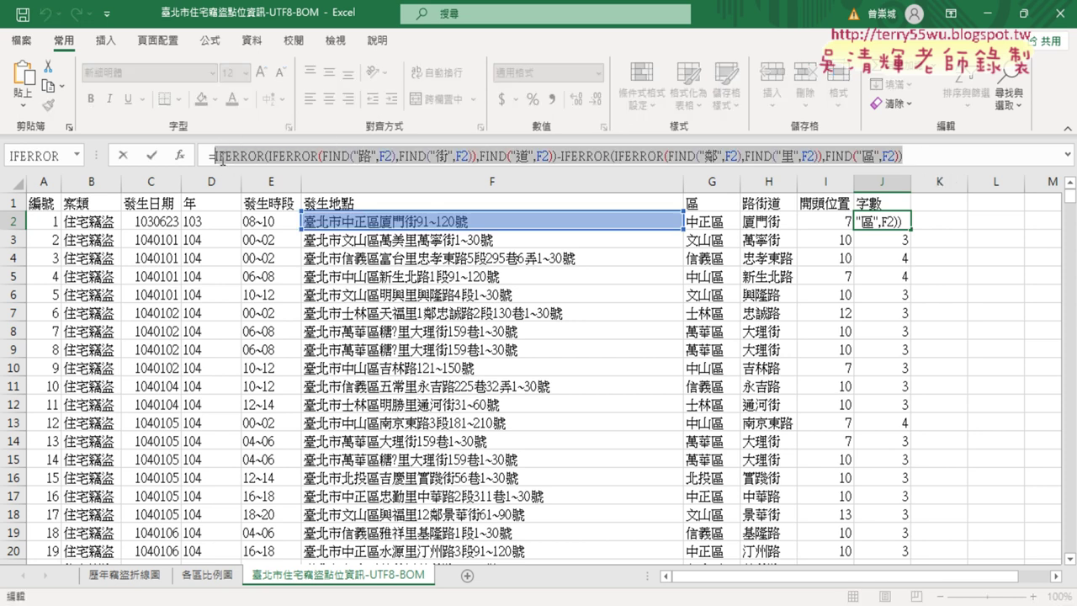
right_click(254, 155)
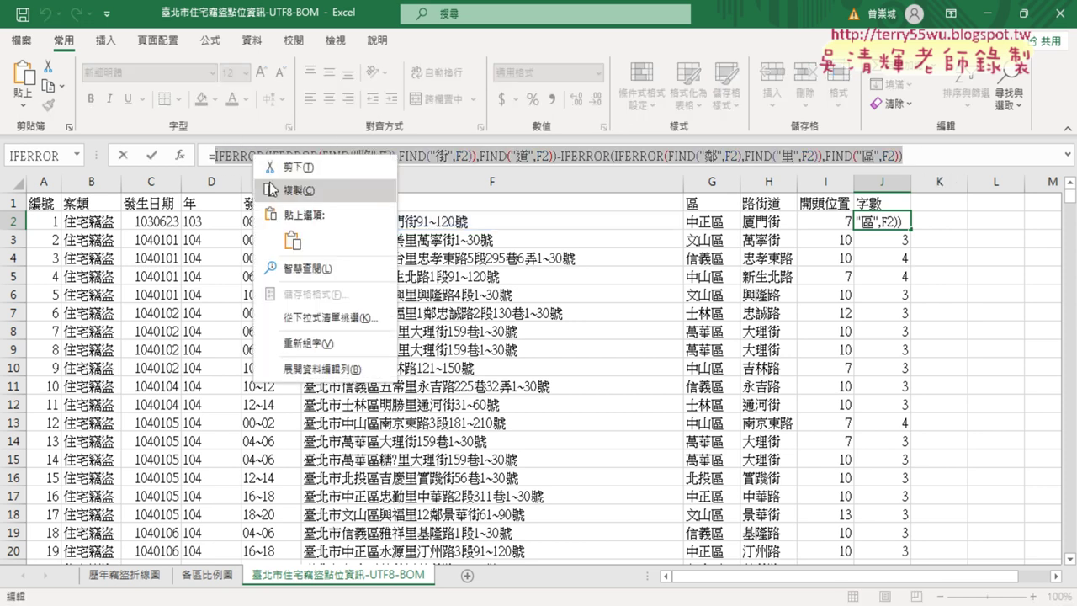
click(285, 189)
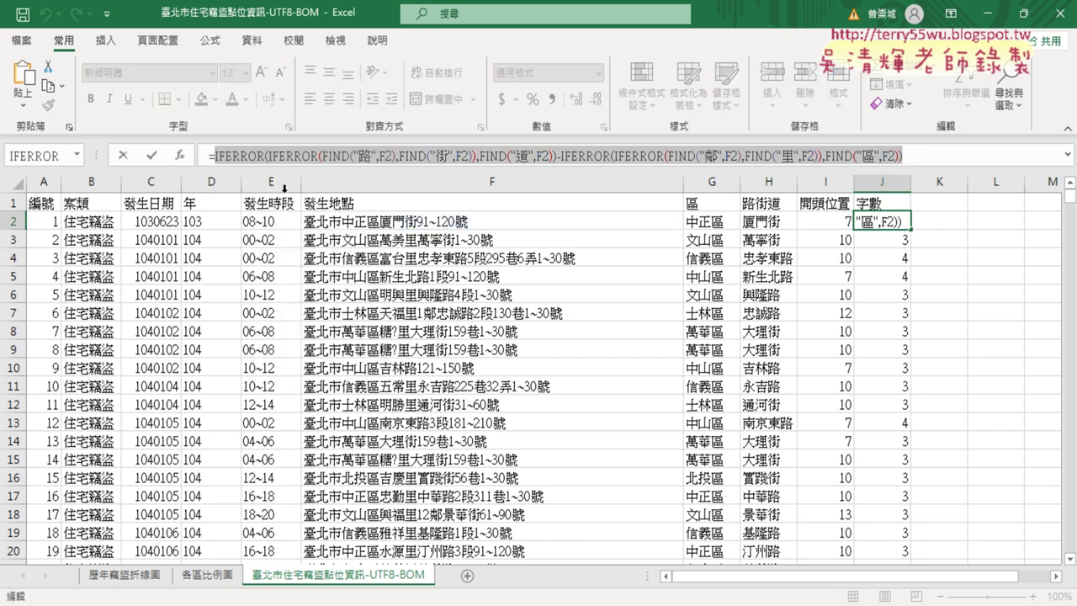
Step: Swap the J2 reference in H2's MID formula for the pasted character-count expression
click(124, 157)
click(773, 222)
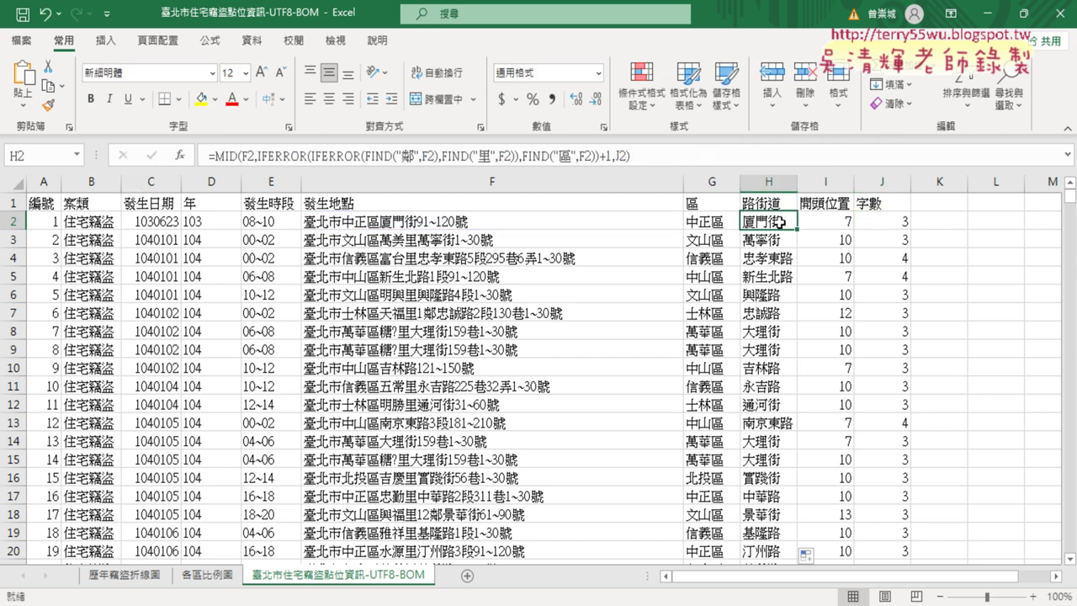
click(643, 156)
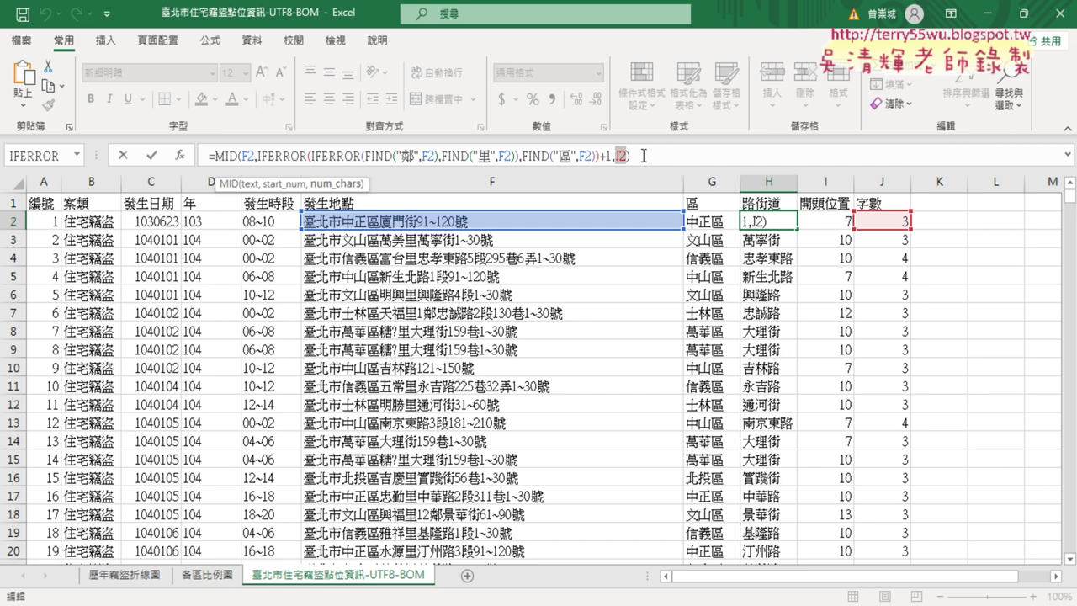
key(BackSpace)
key(BackSpace)
key(BackSpace)
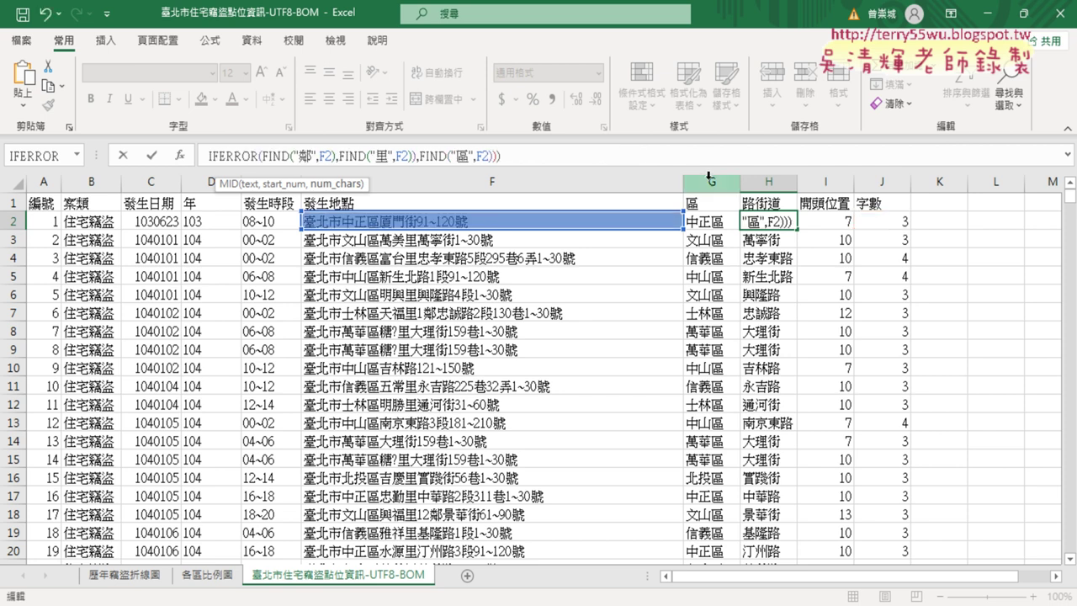
click(1069, 156)
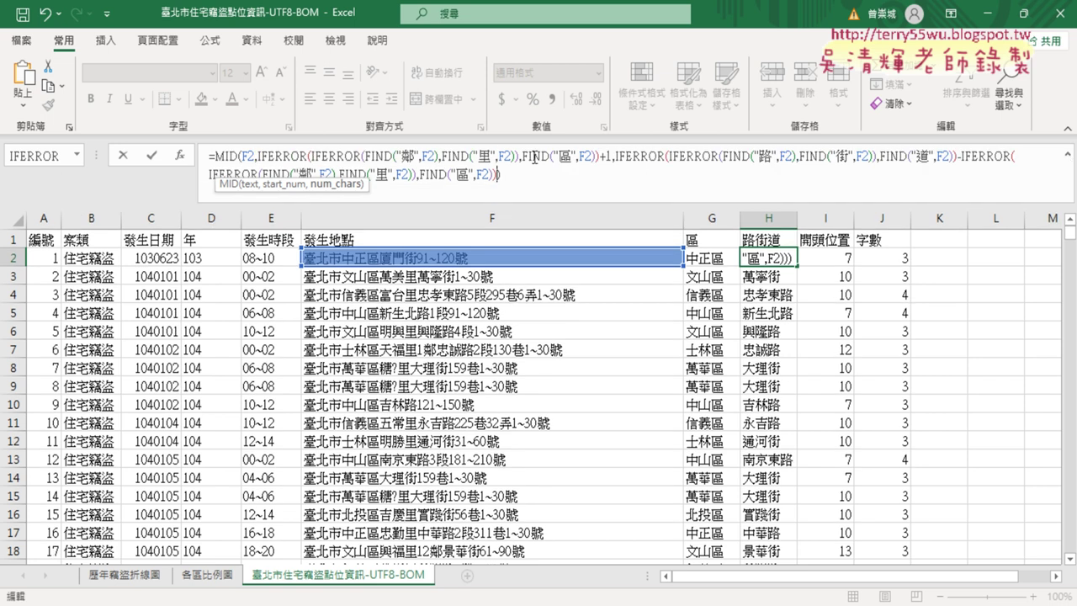
click(152, 156)
drag(503, 175, 207, 152)
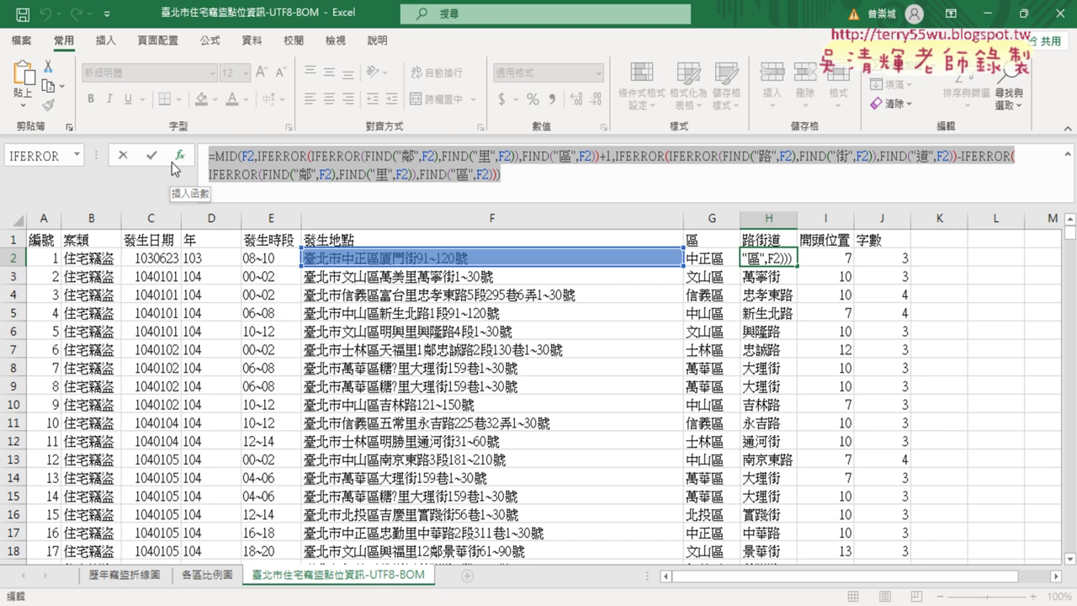
key(Escape)
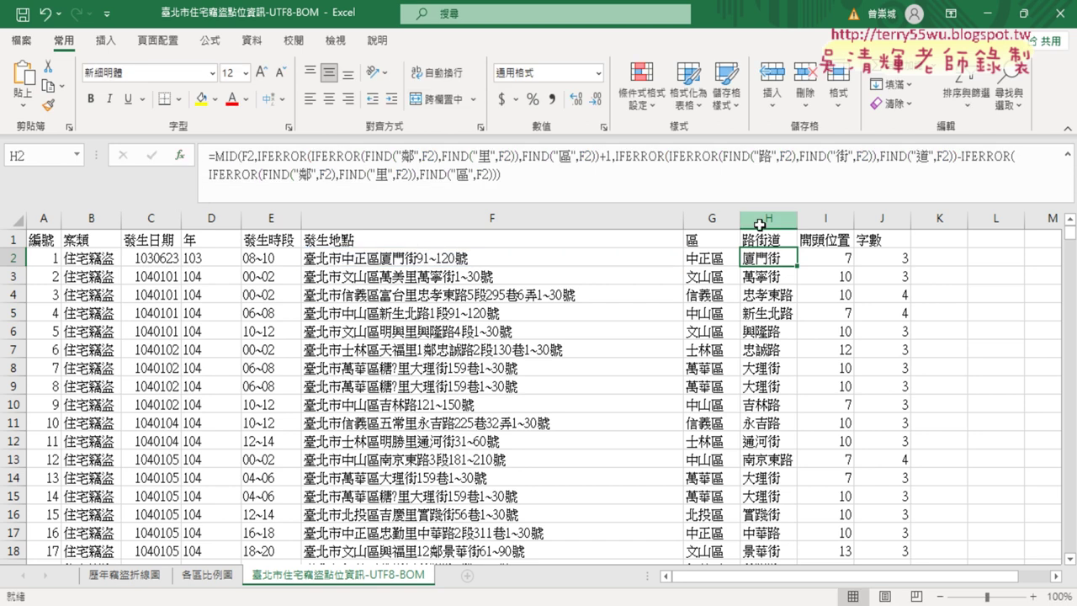
drag(824, 219, 875, 219)
right_click(866, 300)
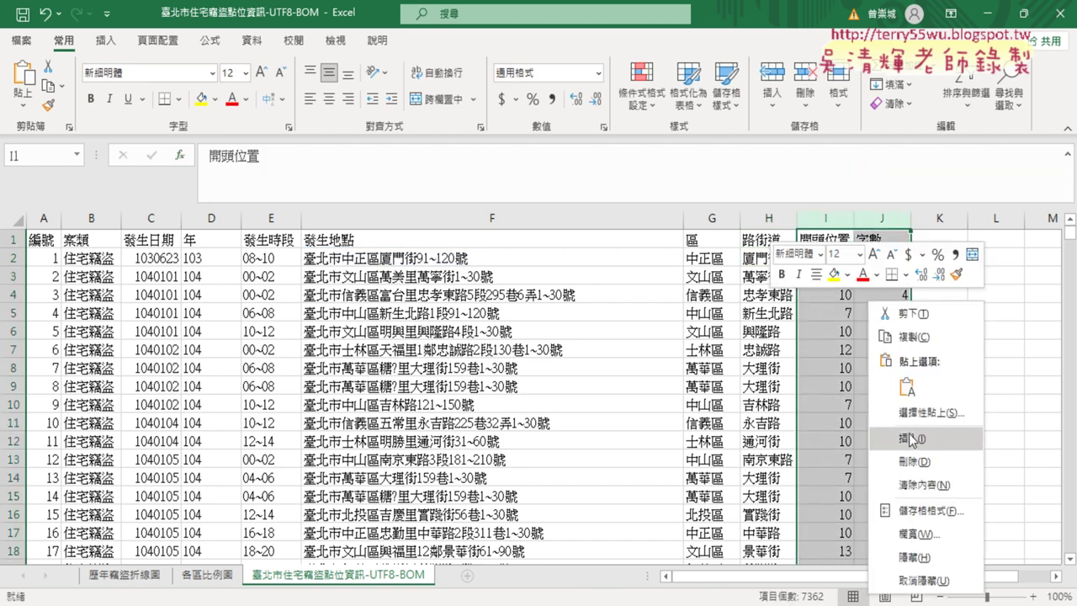
click(920, 455)
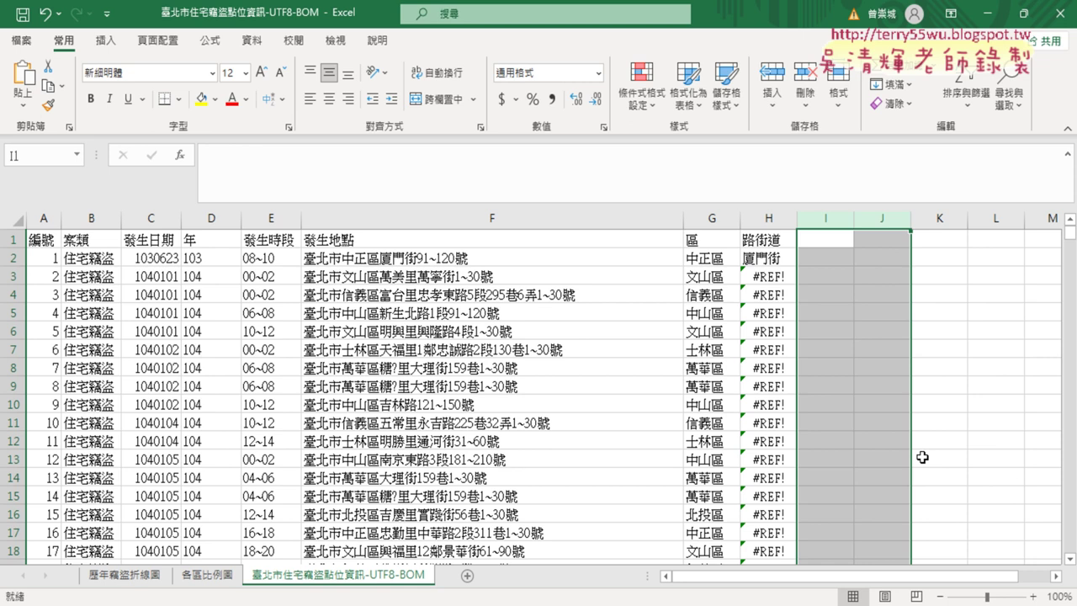
click(769, 260)
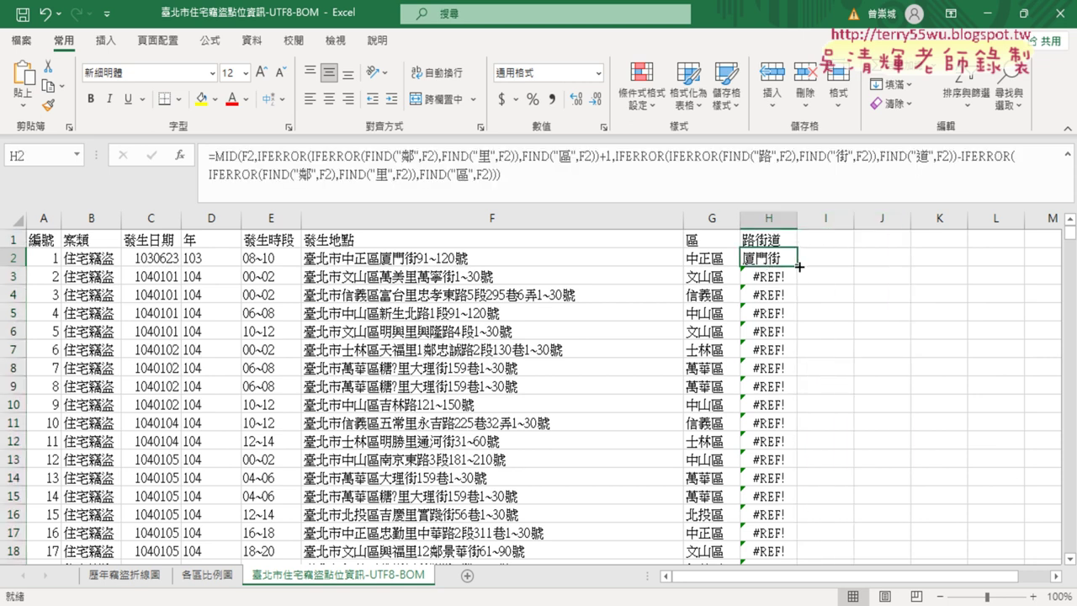
double_click(797, 266)
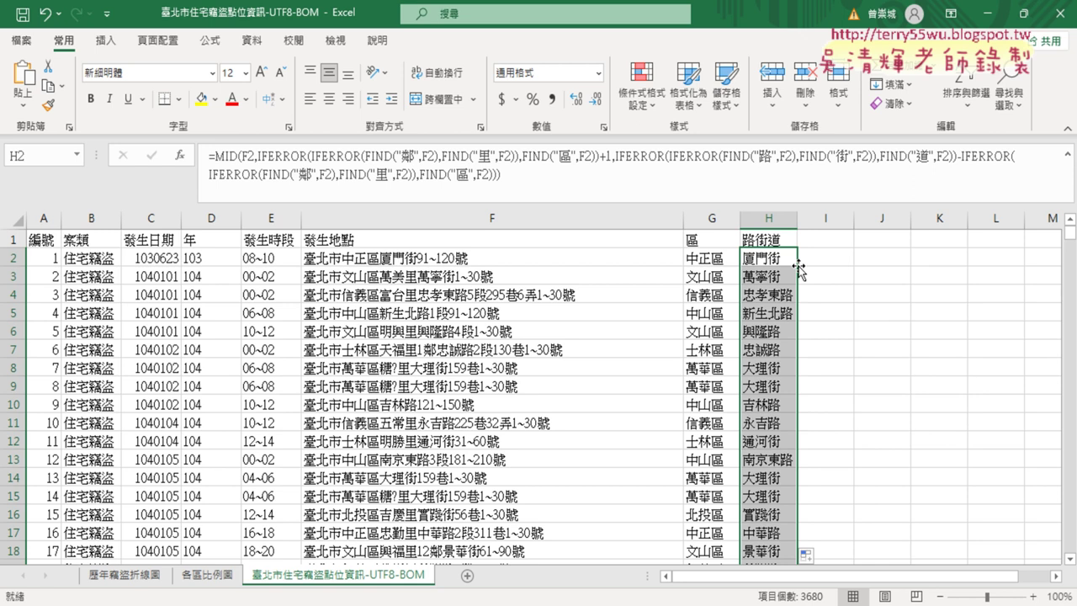
key(ctrl+z)
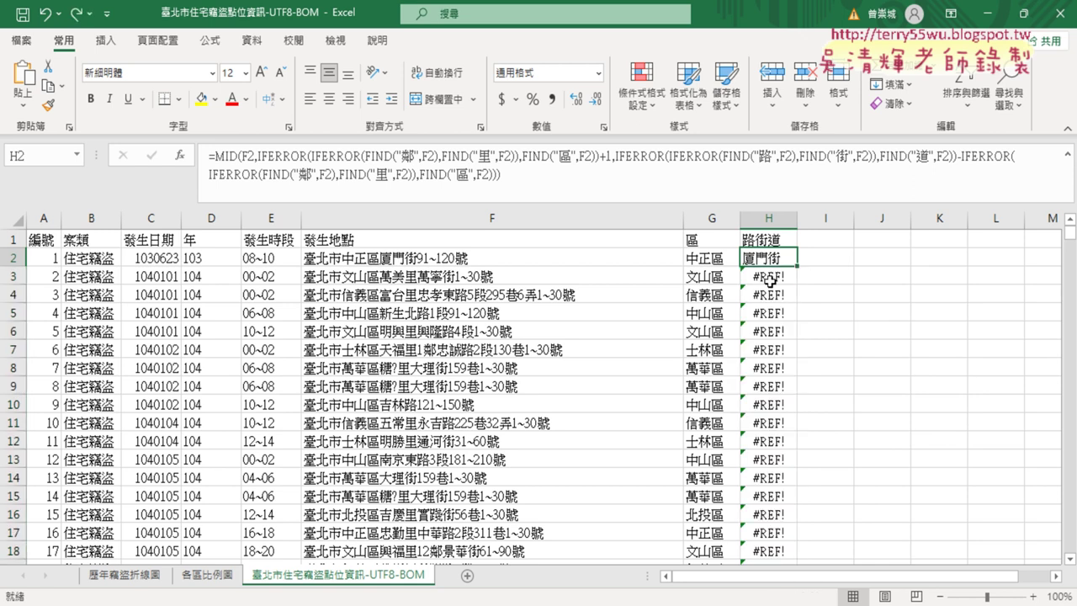
click(772, 281)
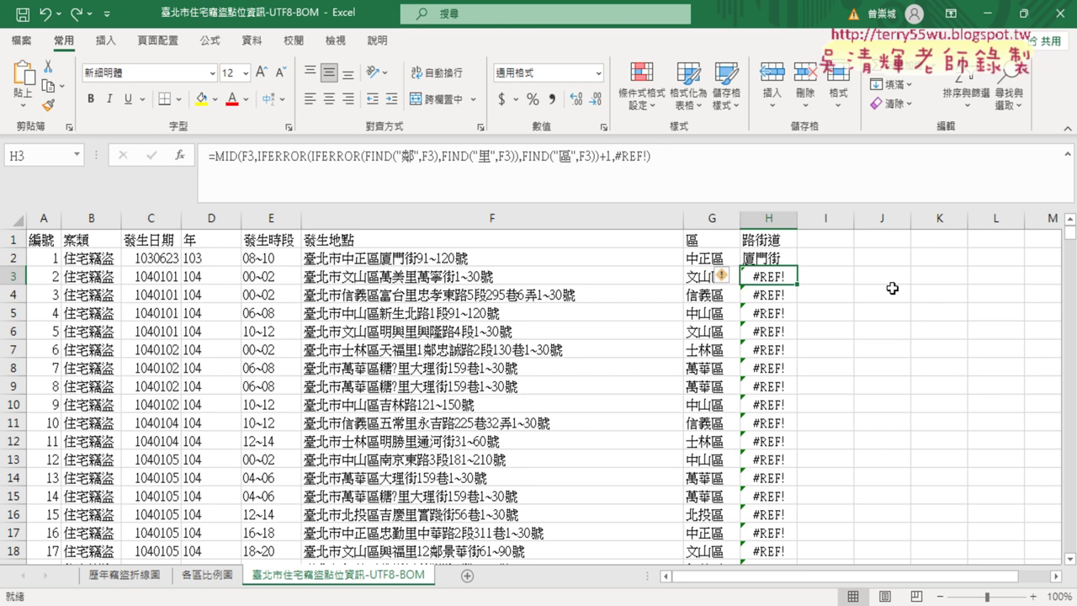
click(772, 256)
double_click(797, 266)
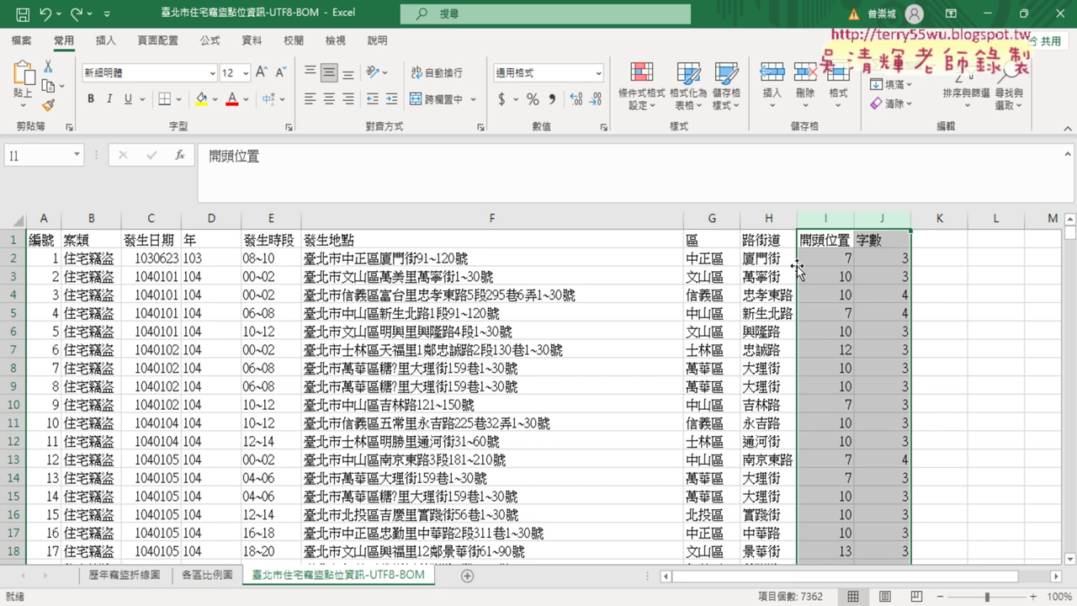
Step: Undo H2 back to =MID(F2,I2,J2) and select the 開頭位置 and 字數 columns
click(795, 266)
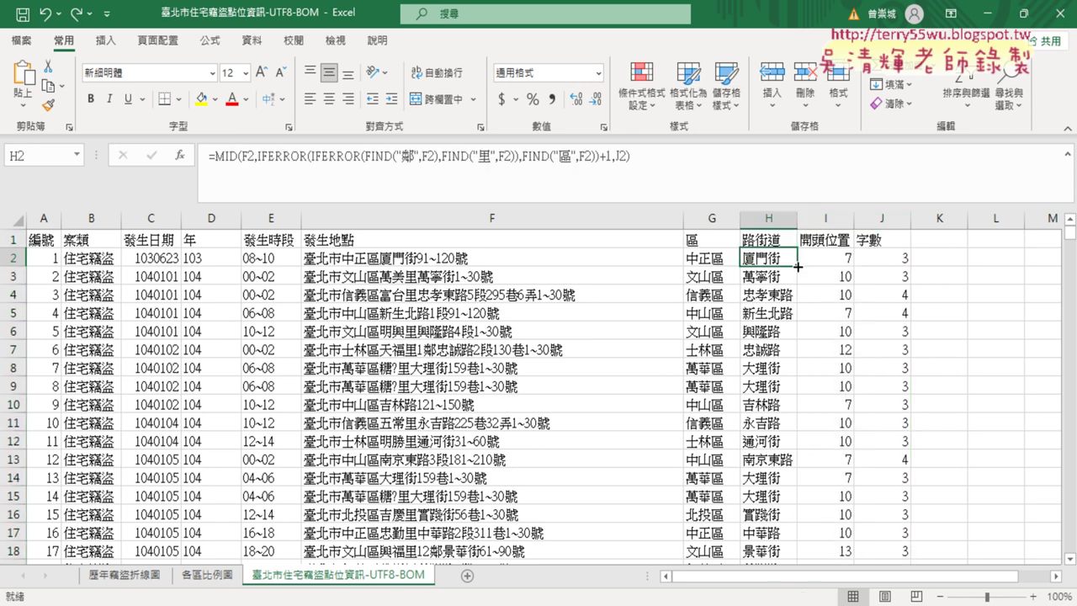
key(ctrl+z)
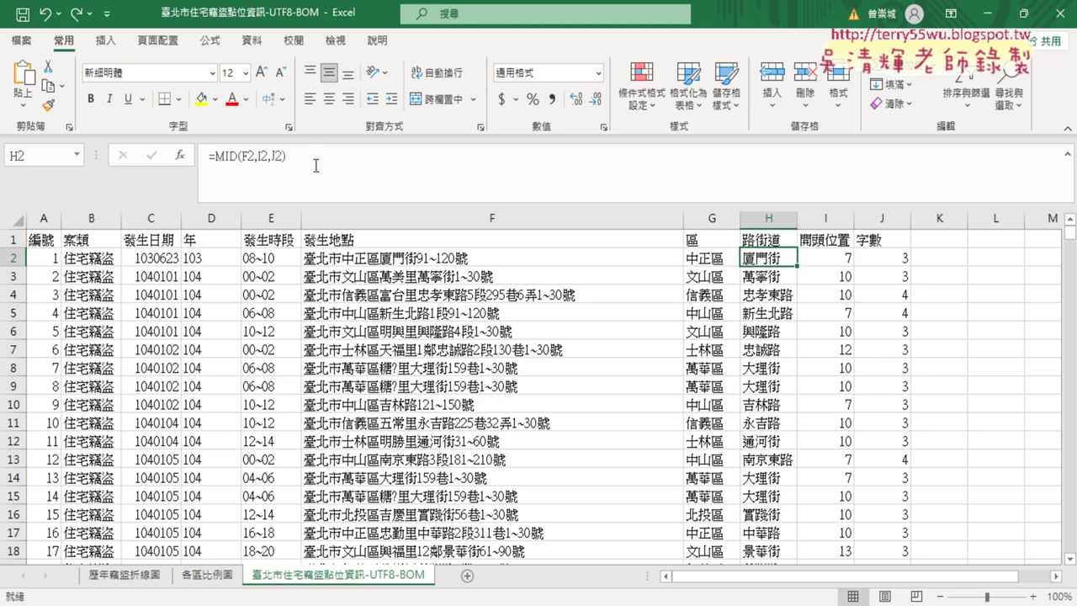
click(926, 233)
drag(823, 218, 871, 218)
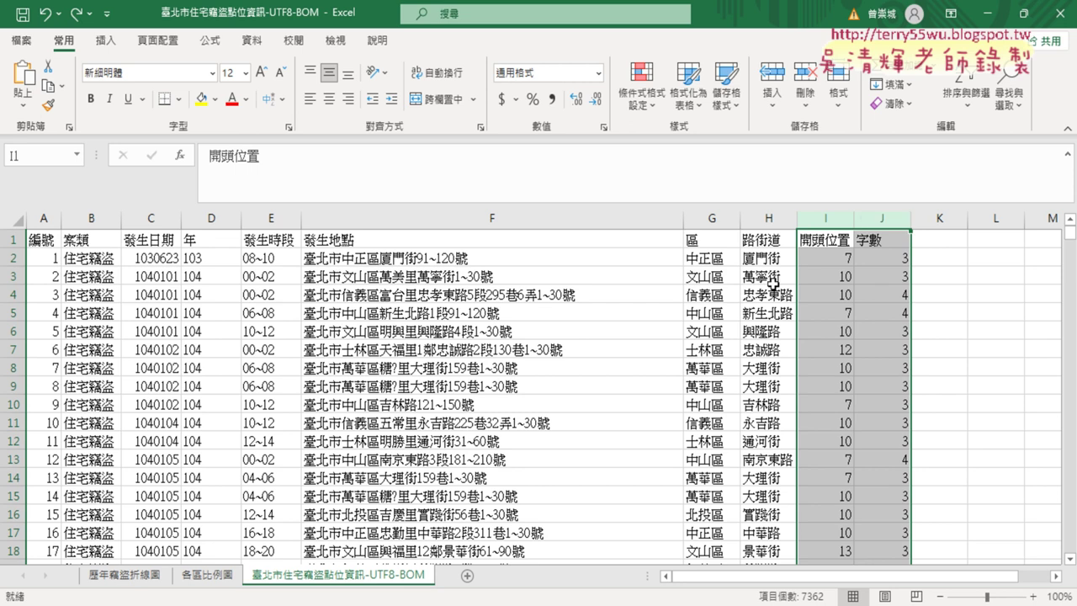
click(449, 310)
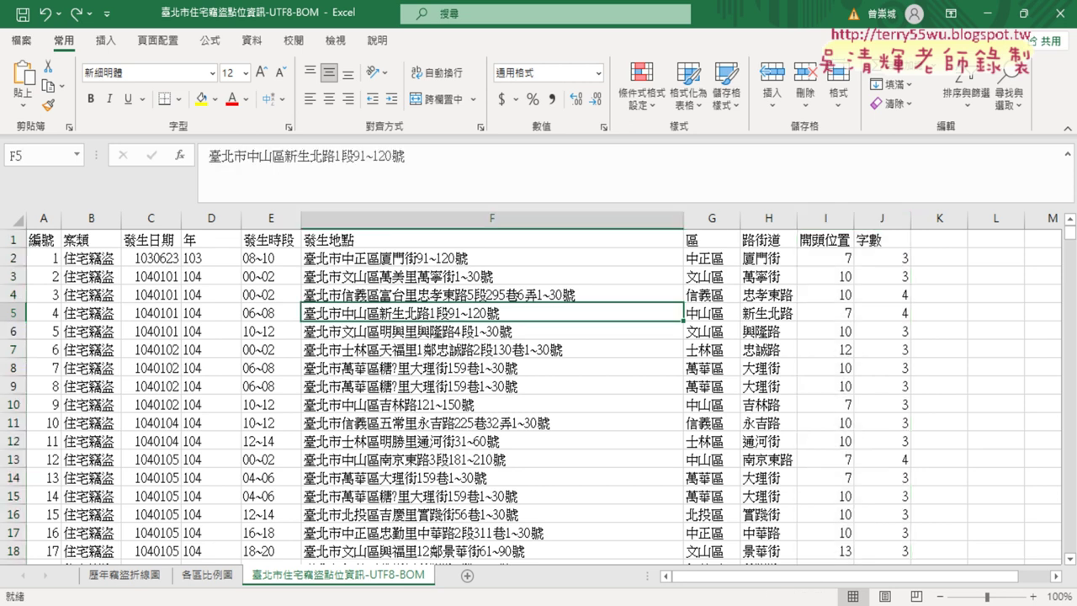
click(175, 547)
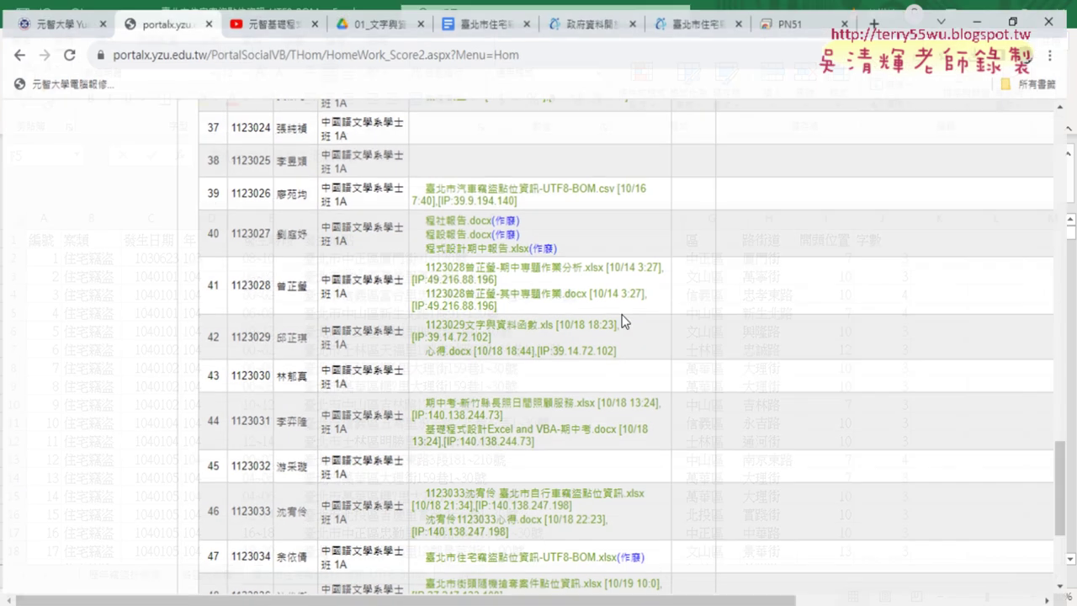
click(489, 14)
scroll(796, 335, down, 2)
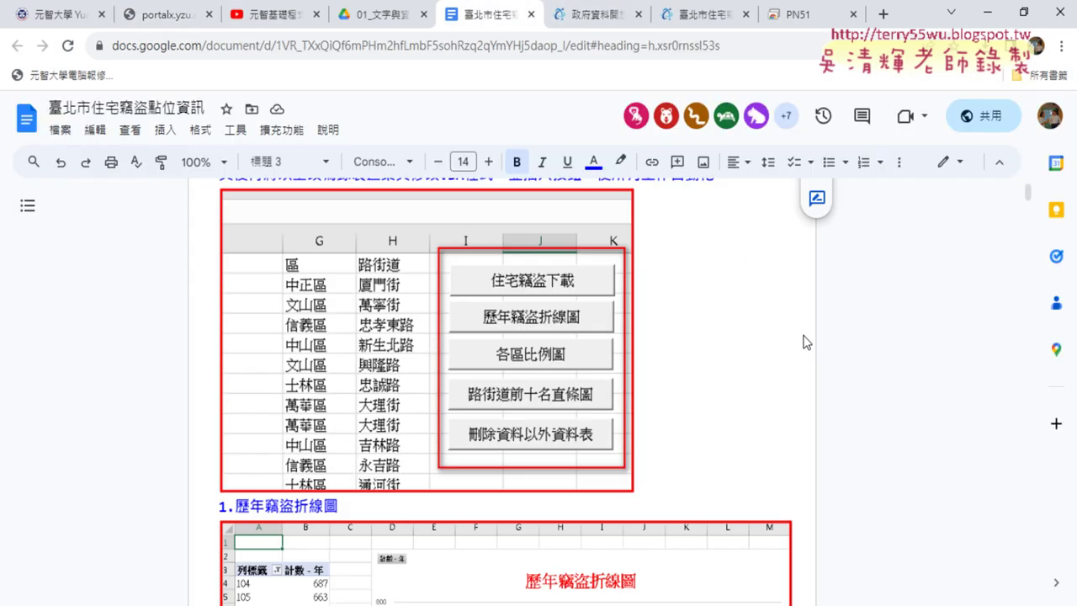
scroll(796, 335, down, 6)
scroll(796, 335, down, 7)
scroll(726, 313, up, 3)
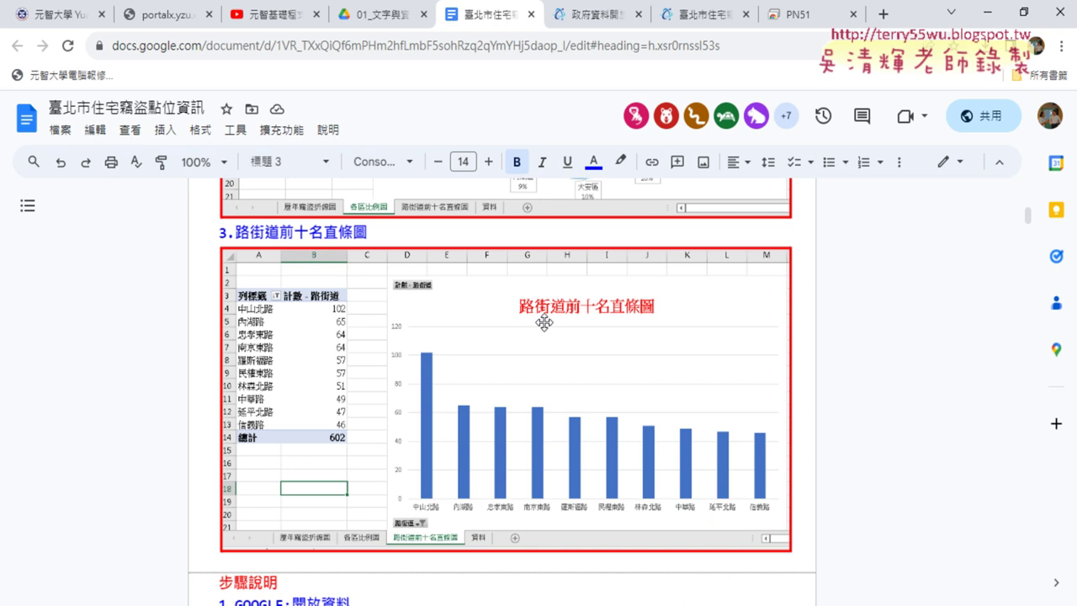
click(990, 13)
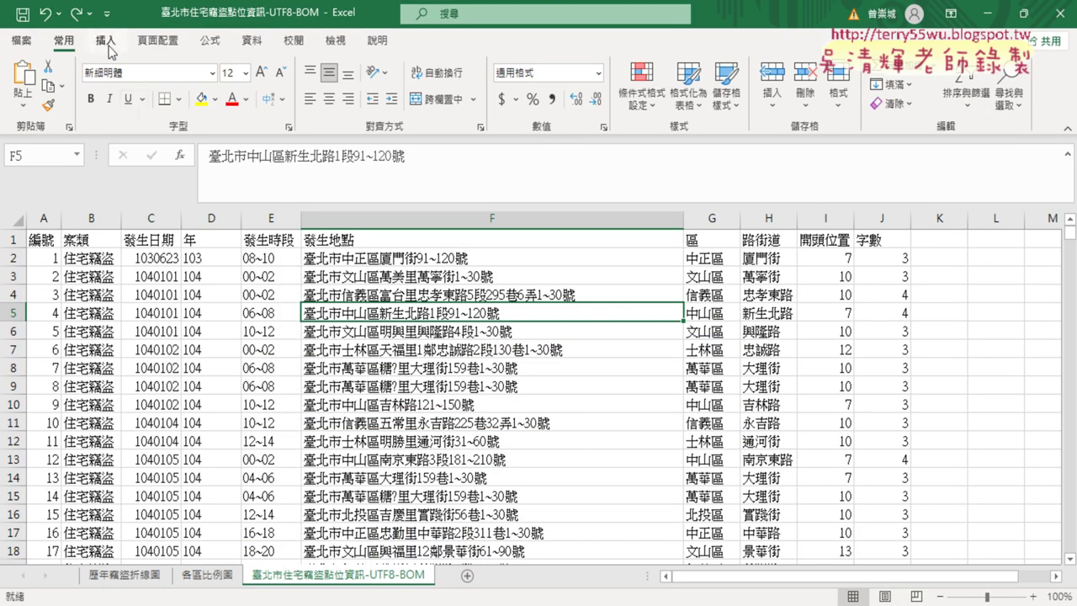
Step: Create a pivot table from the crime data on a new worksheet
click(107, 41)
click(32, 84)
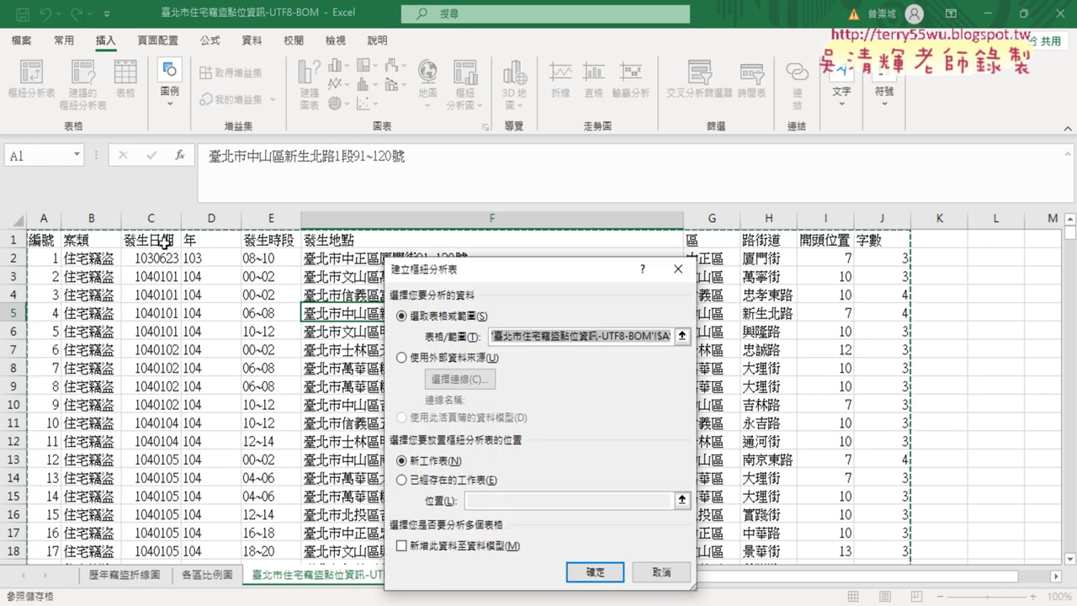
click(593, 571)
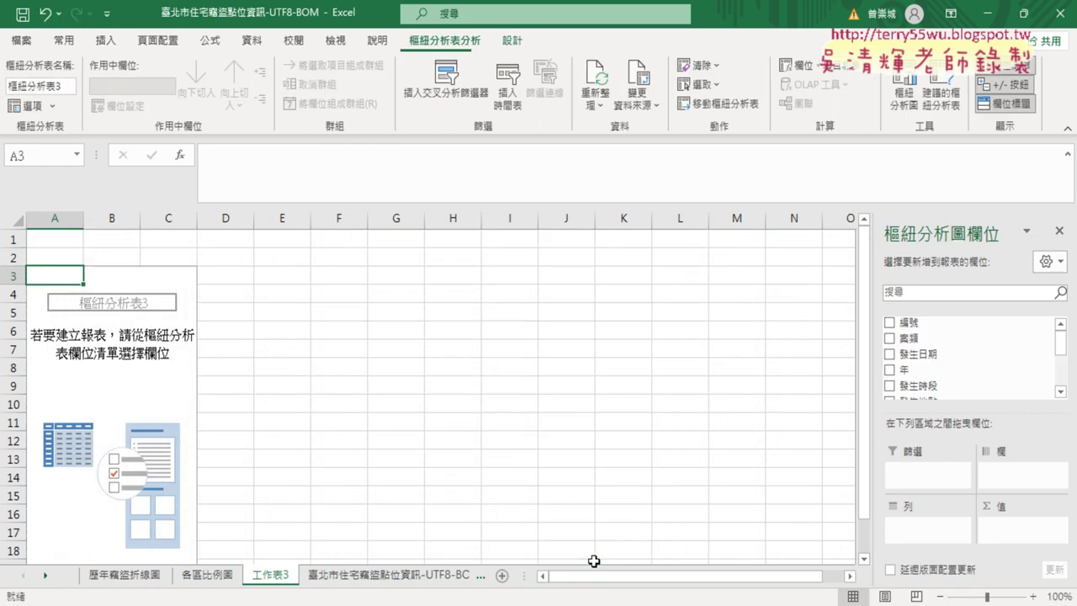
Step: Add 路街道 to both Rows and Values to count incidents per street
scroll(1062, 379, down, 2)
scroll(1062, 379, down, 2)
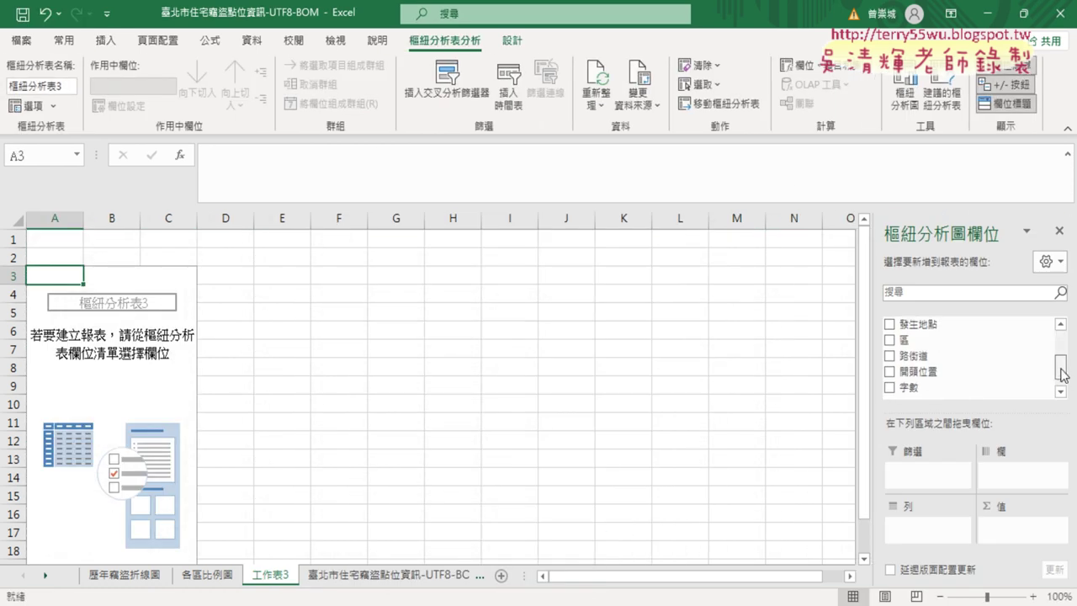
scroll(1062, 379, down, 2)
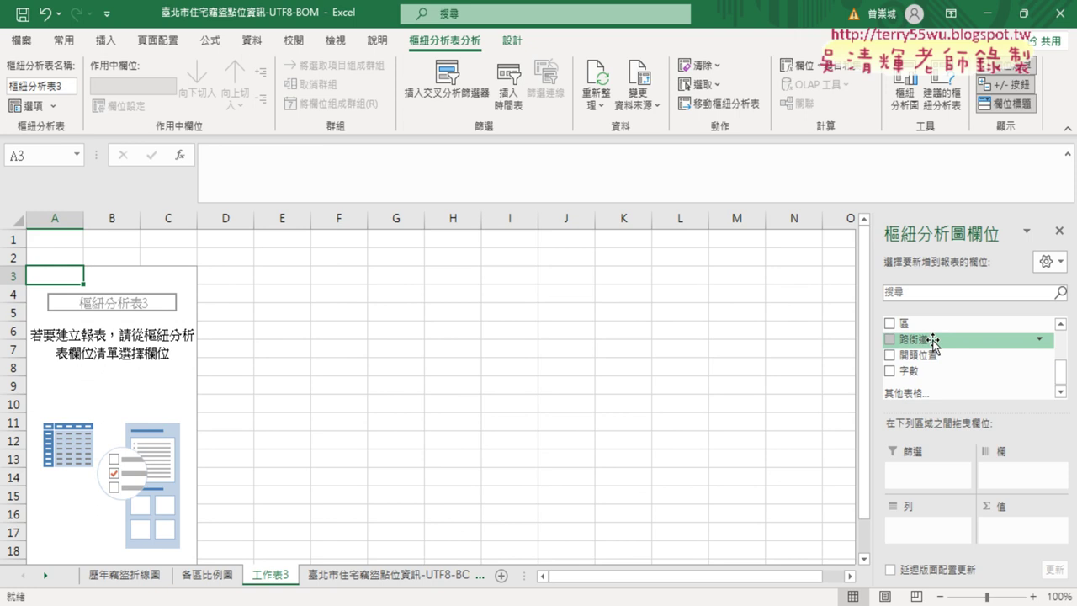
drag(925, 339, 921, 526)
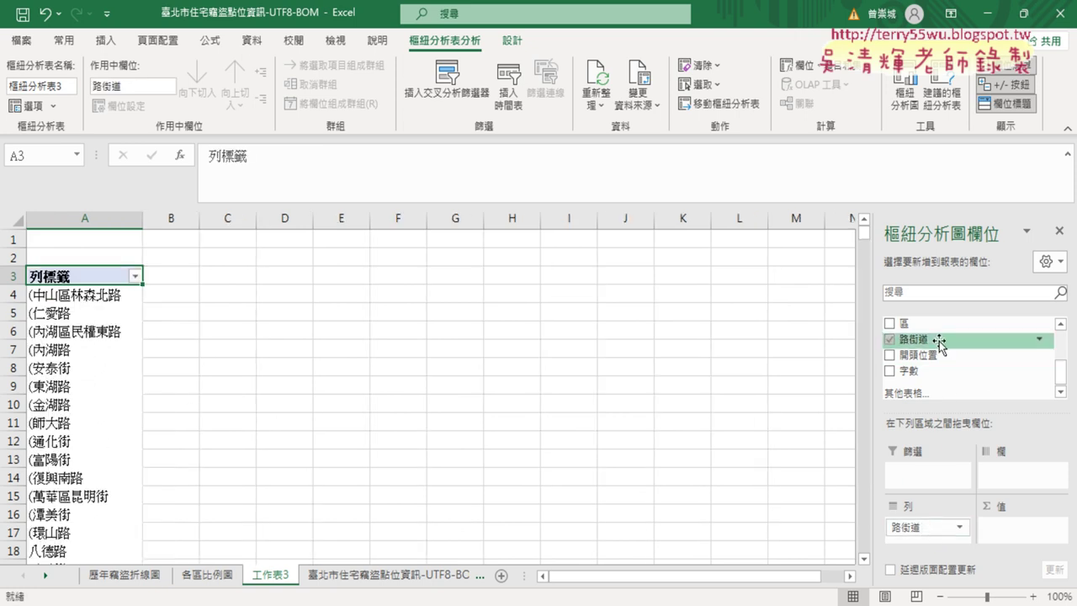
mouse_move(938, 339)
mouse_down()
mouse_move(957, 427)
mouse_move(1001, 528)
mouse_up()
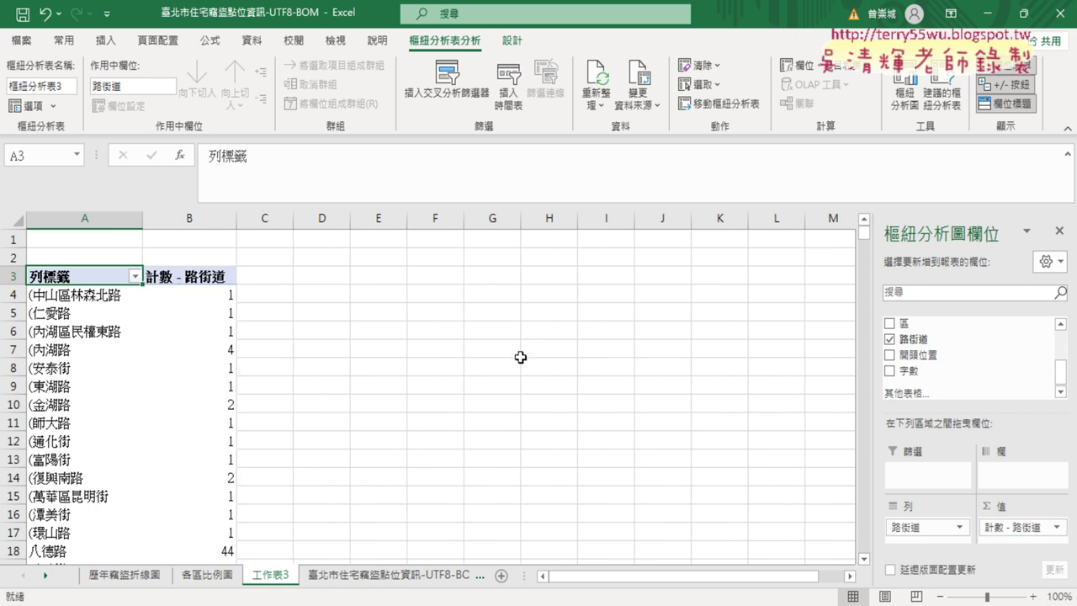
click(208, 296)
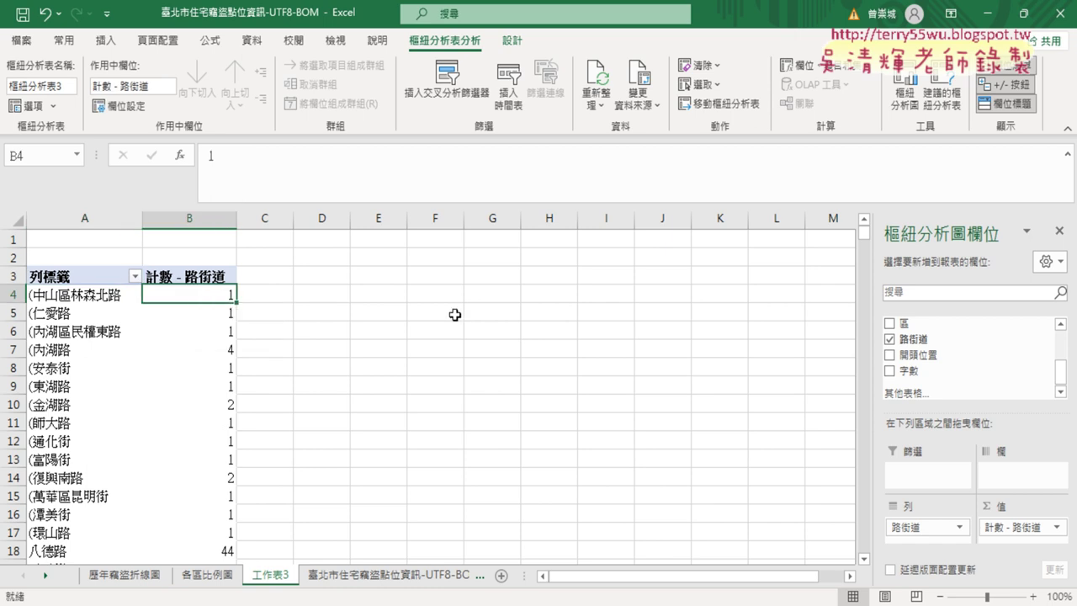
Step: Sort the street counts Z to A so 中山北路 (108) comes first
click(255, 42)
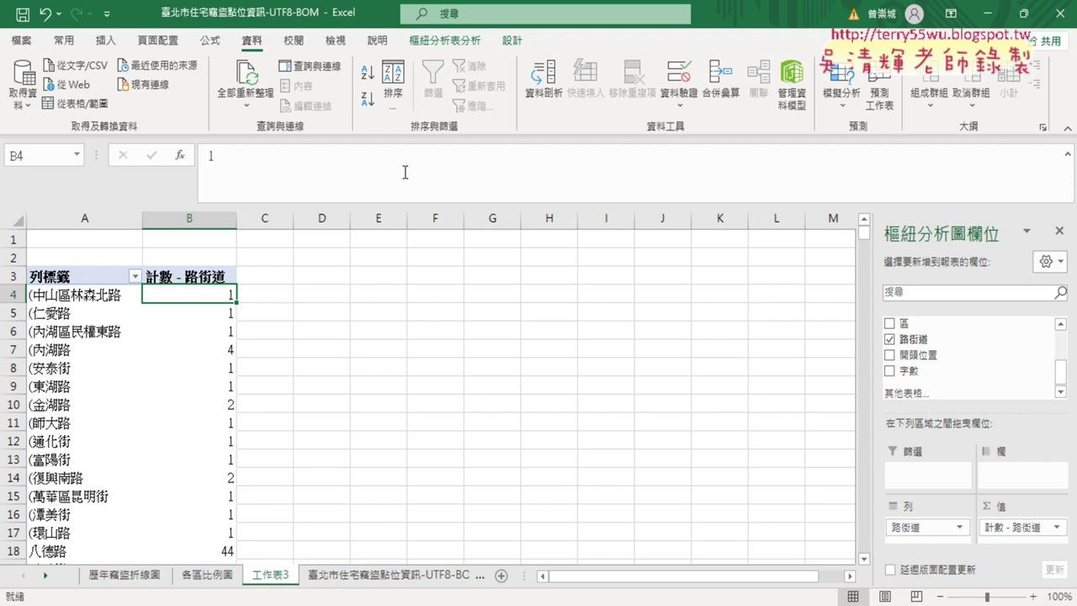
click(367, 102)
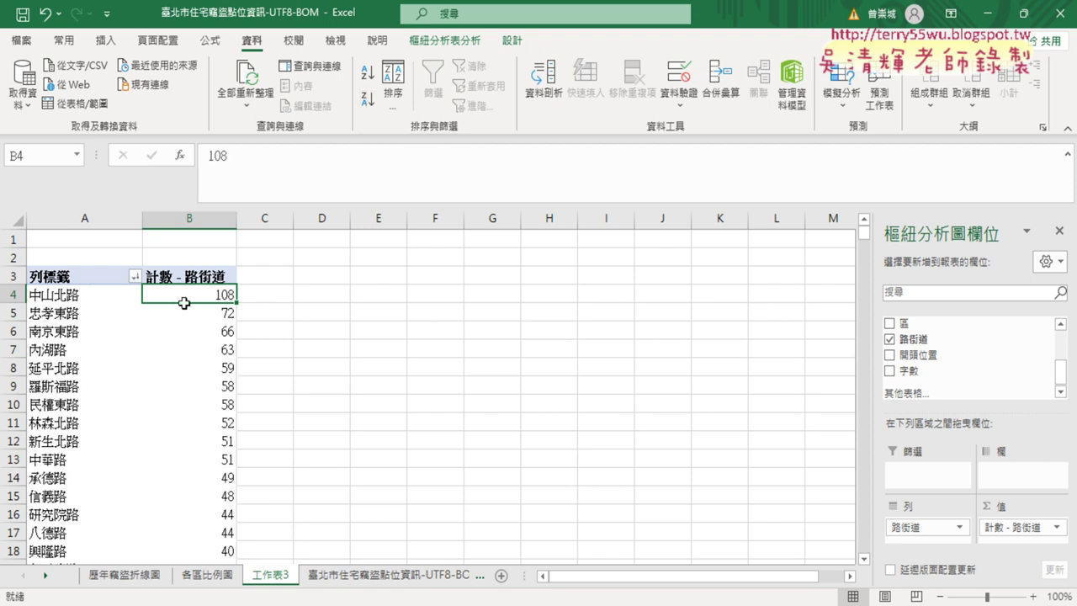
drag(13, 295, 34, 478)
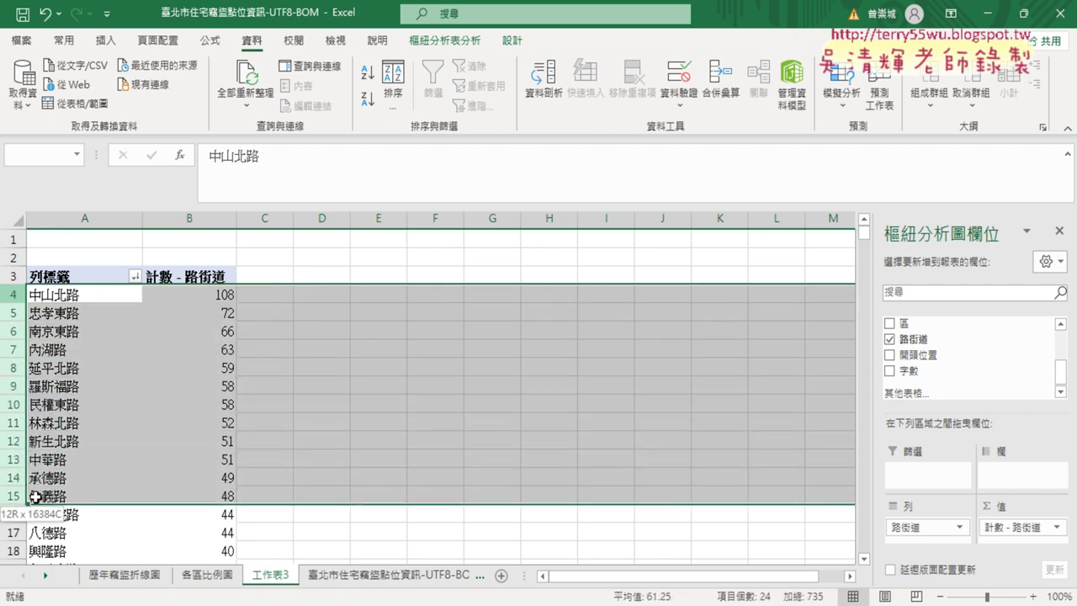
drag(34, 478, 32, 459)
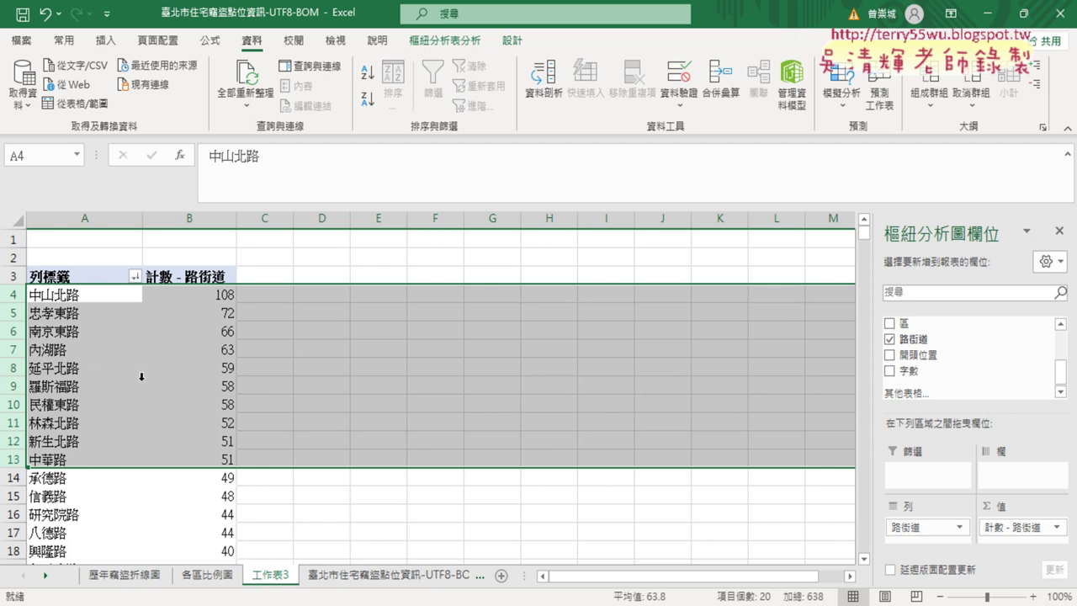
Step: Bring up the Row Labels Value Filters Top 10 settings
click(135, 275)
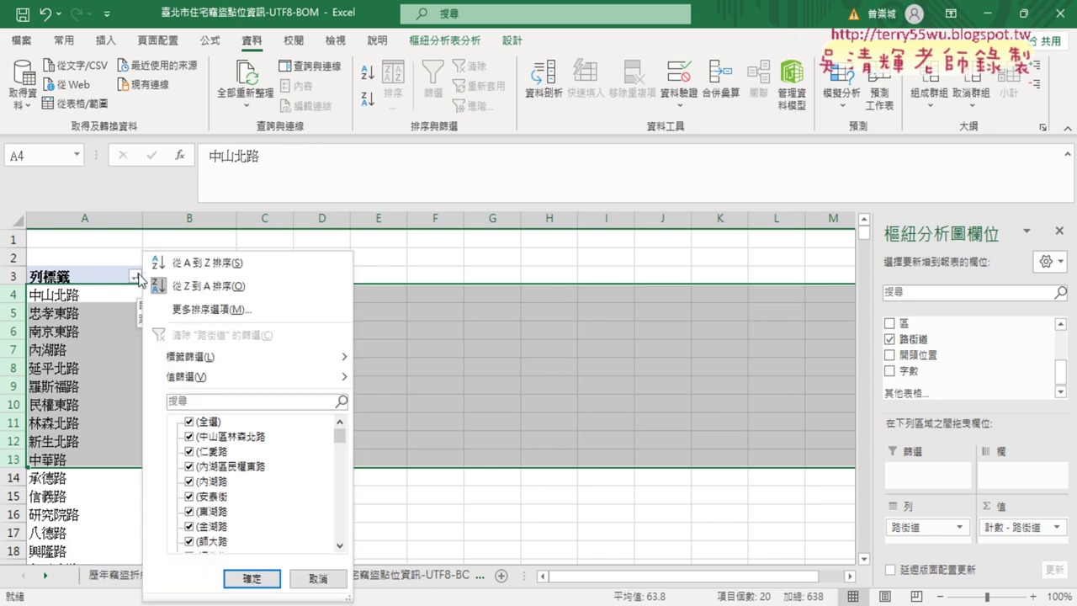
mouse_move(189, 383)
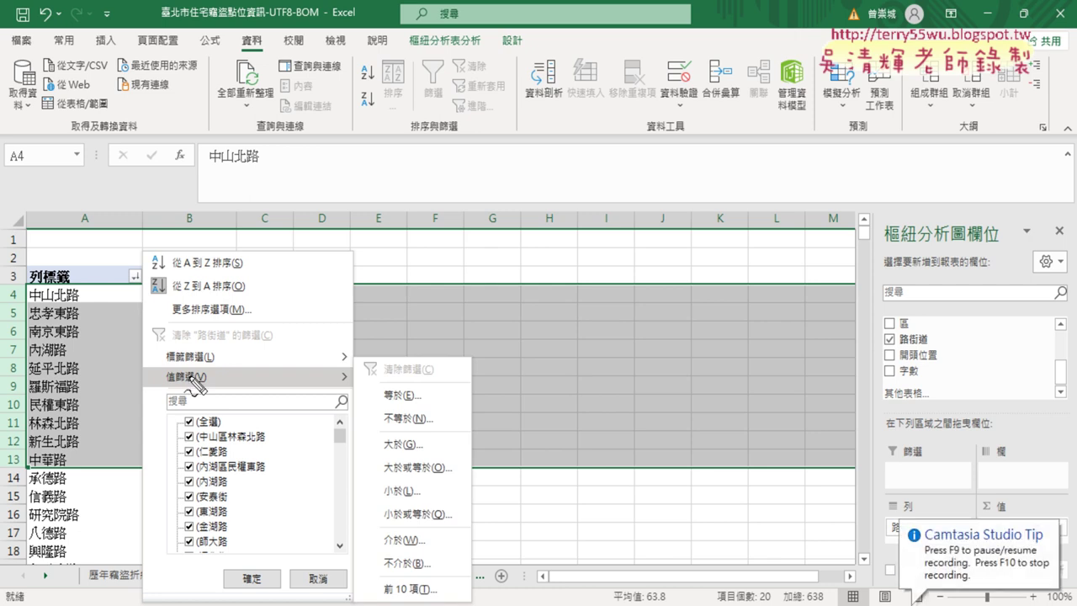
drag(223, 389, 242, 376)
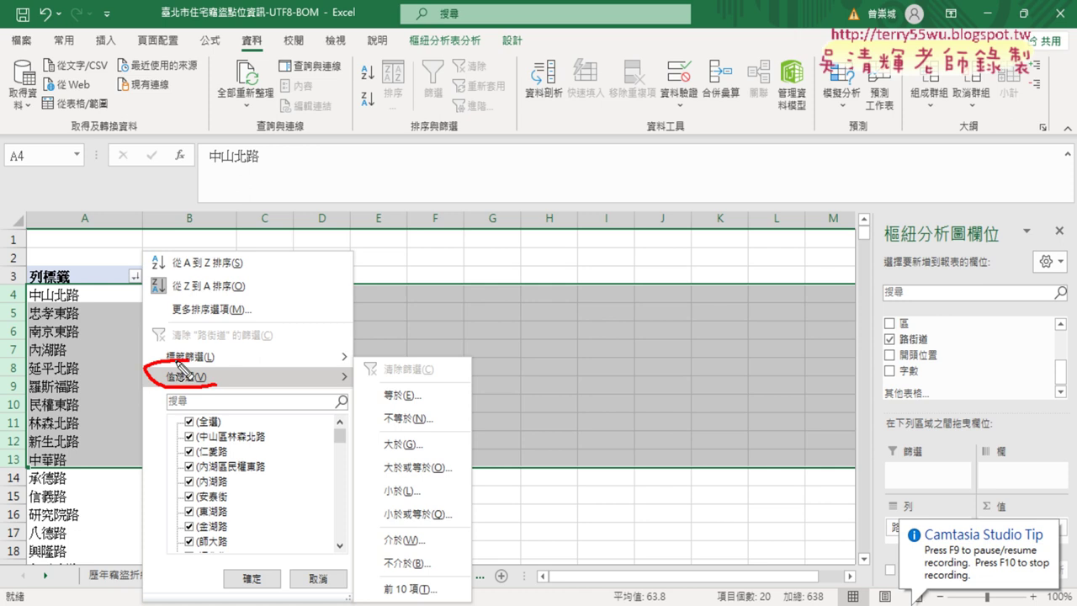
drag(433, 590, 443, 582)
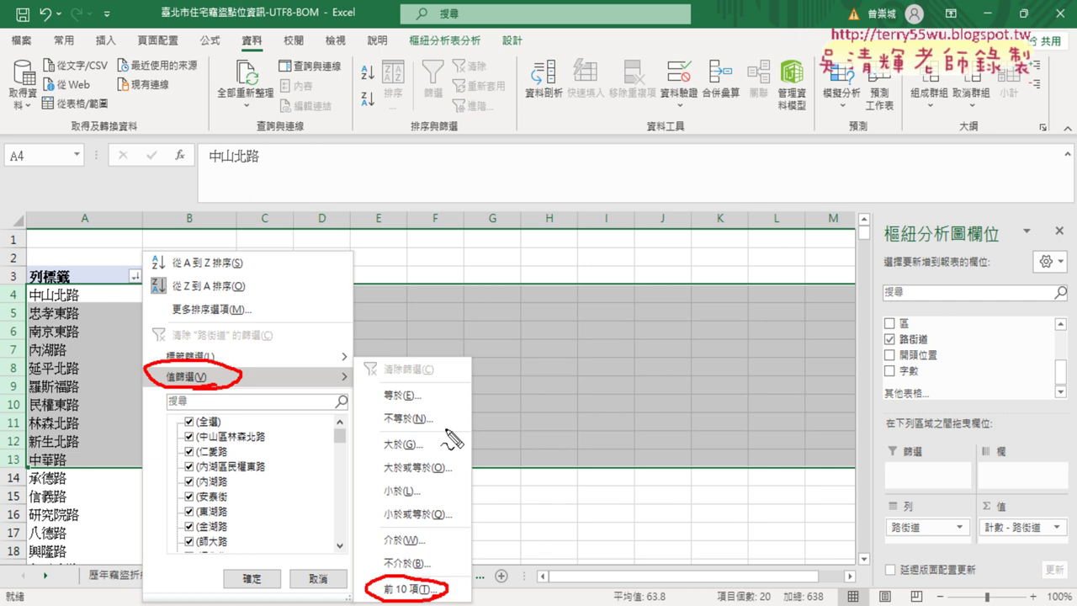
key(Escape)
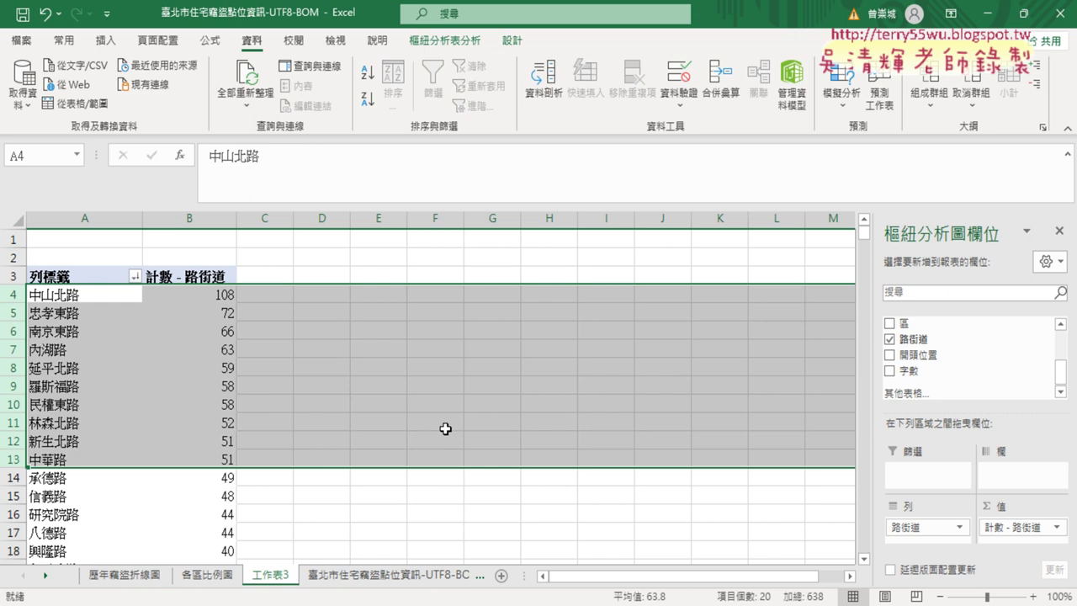
click(135, 275)
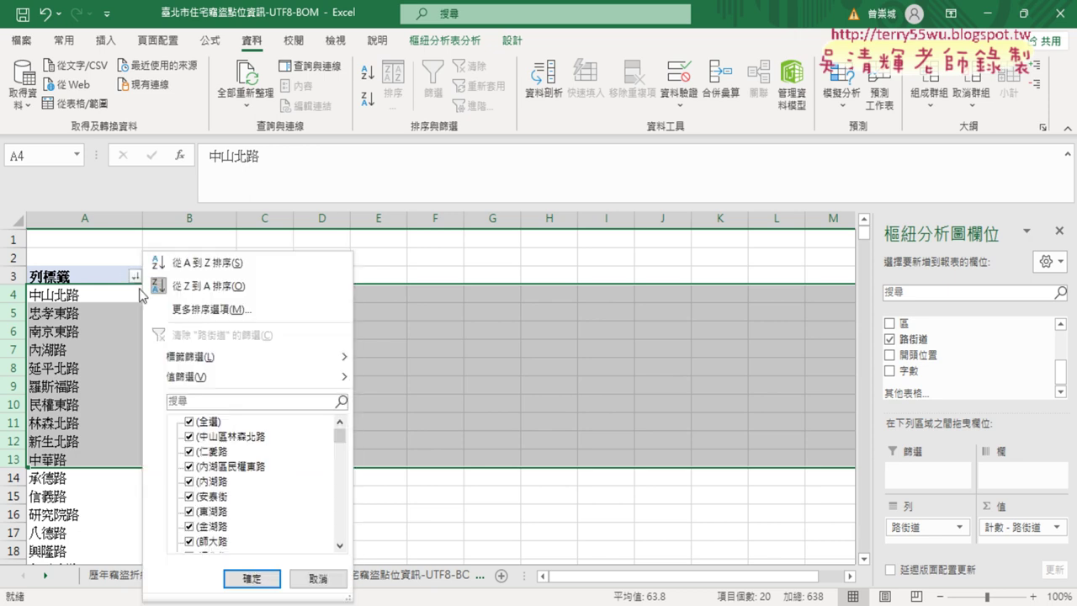
mouse_move(261, 377)
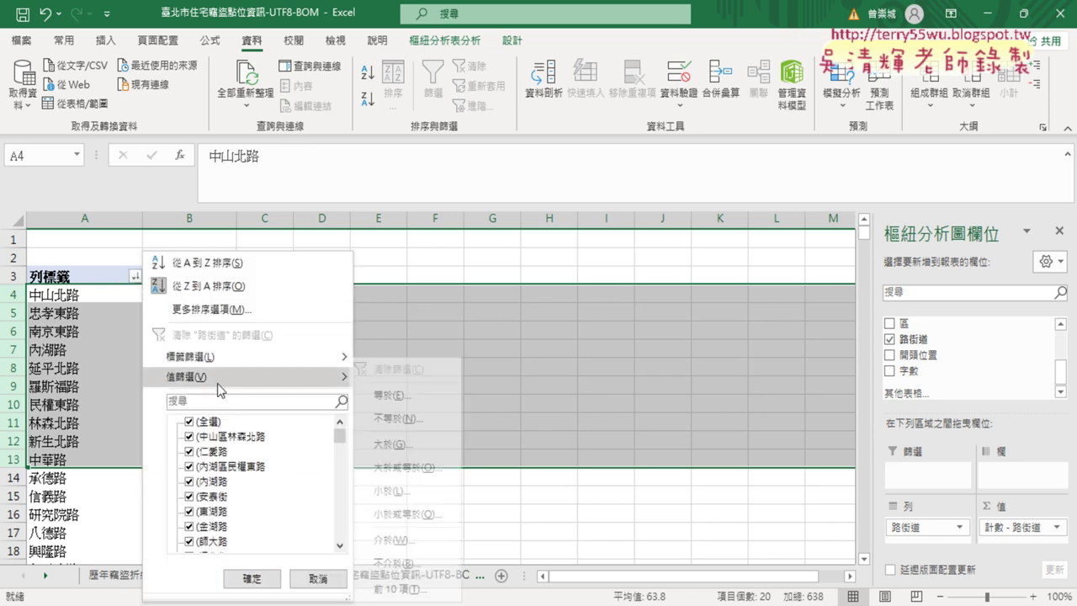
click(431, 592)
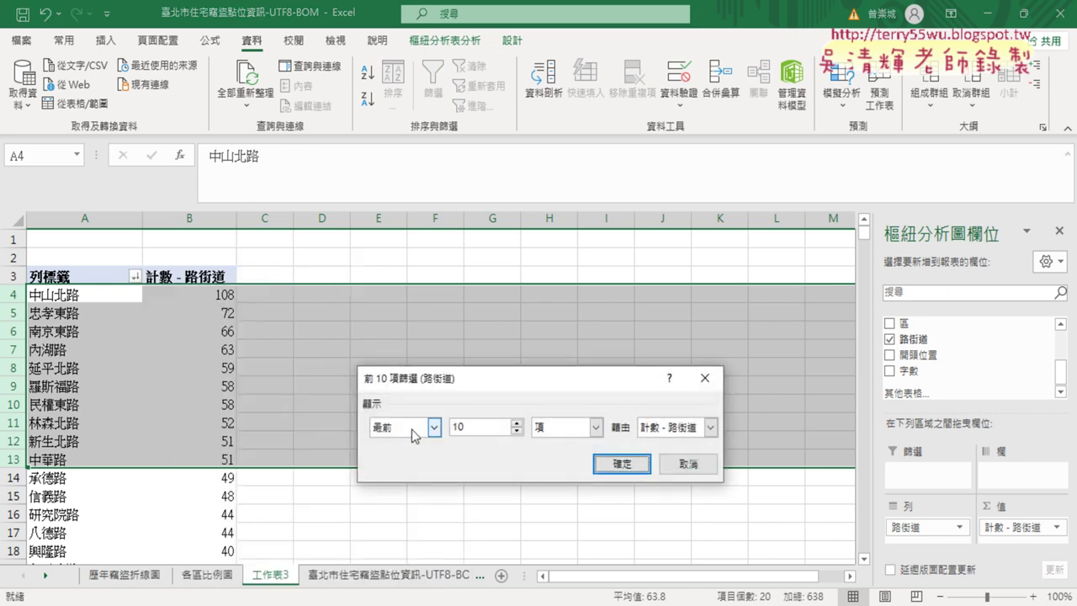
Step: Apply a Top 10 items by Count of 路街道 filter, totalling 638
drag(472, 426, 449, 427)
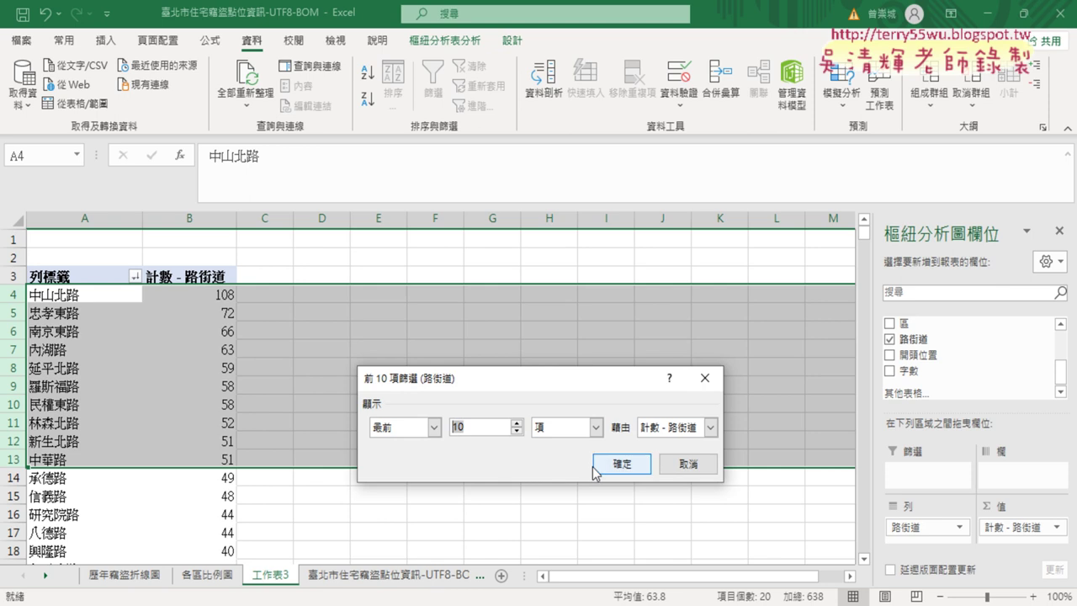
click(621, 463)
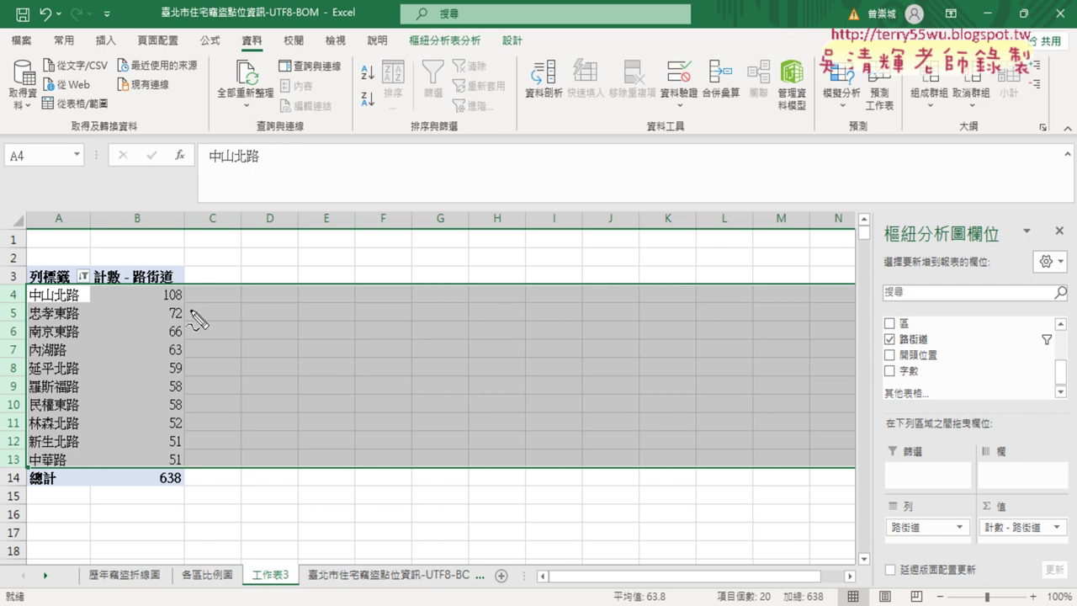
mouse_move(186, 306)
mouse_down()
mouse_move(10, 304)
mouse_move(177, 276)
mouse_move(202, 291)
mouse_move(188, 307)
mouse_up()
Step: Insert a clustered column pivot chart and position it beside the pivot table
click(159, 330)
click(465, 42)
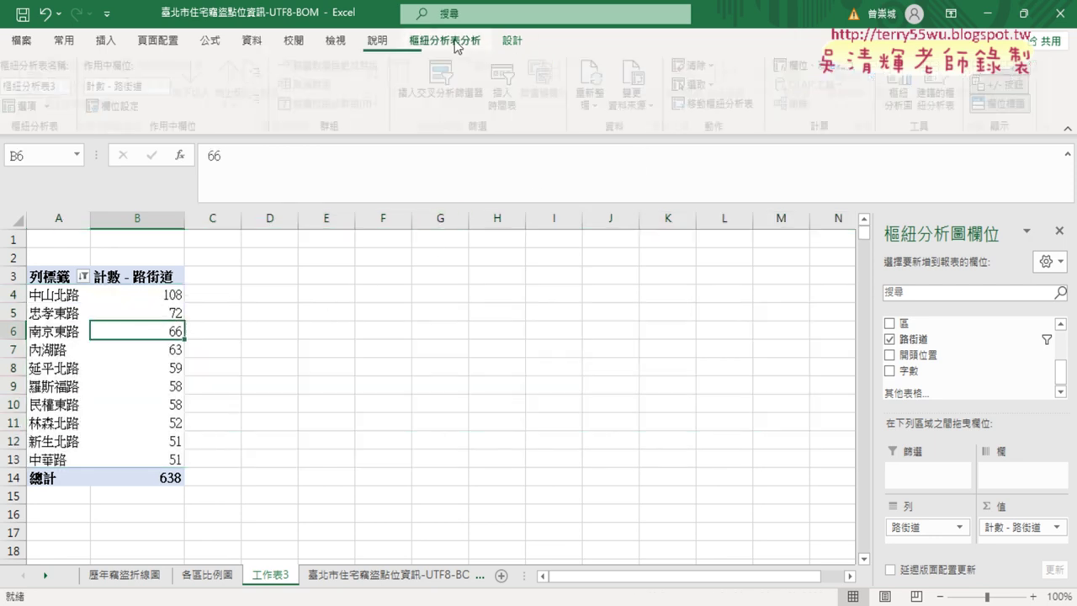
click(905, 97)
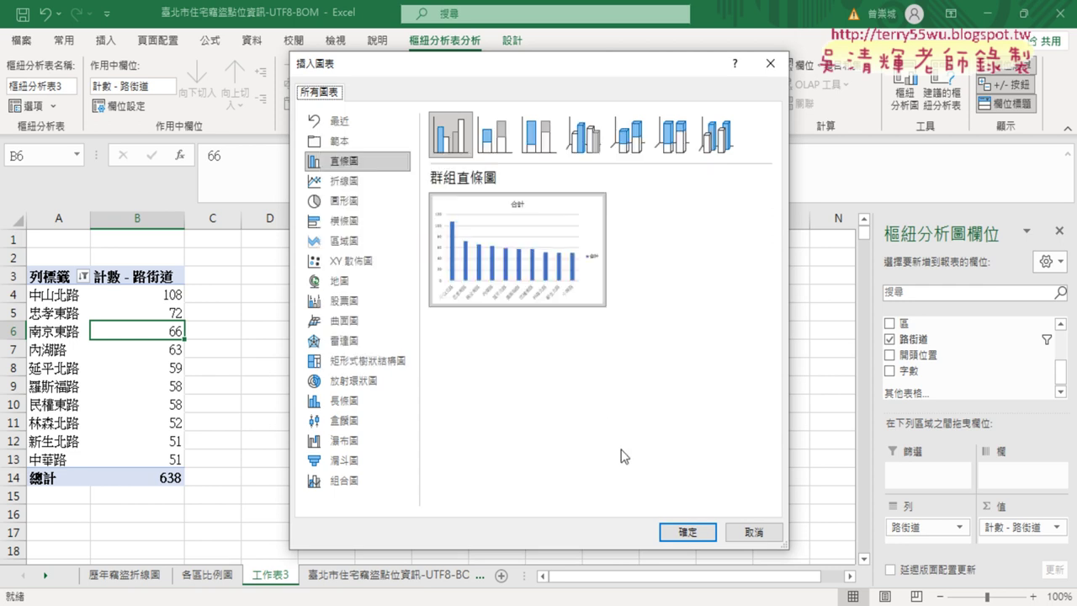
click(688, 532)
drag(361, 301, 355, 273)
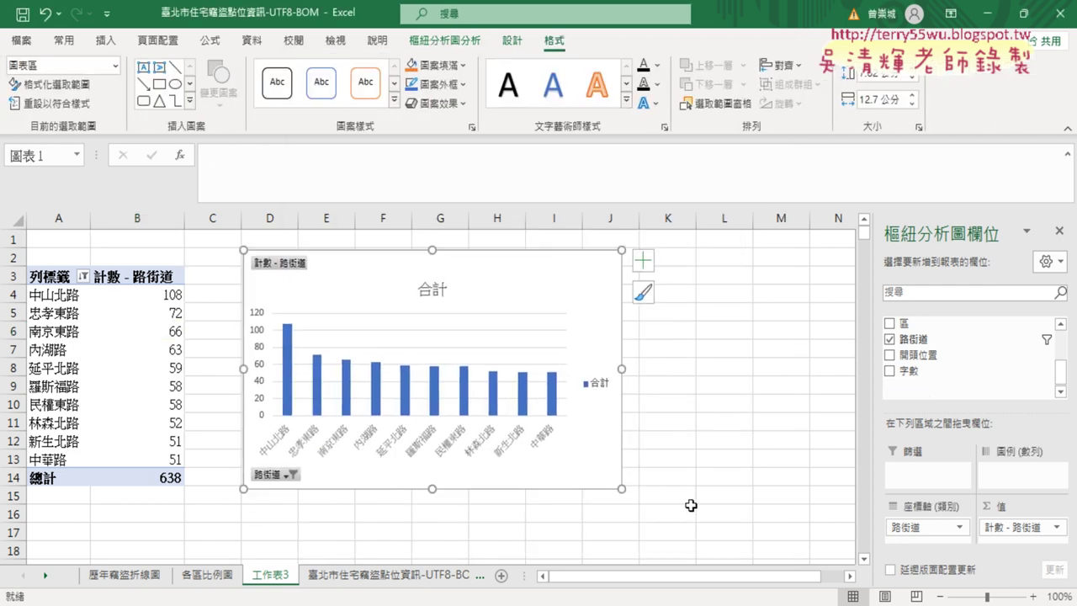
mouse_move(622, 489)
mouse_down()
mouse_move(806, 503)
mouse_move(806, 551)
mouse_move(801, 532)
mouse_up()
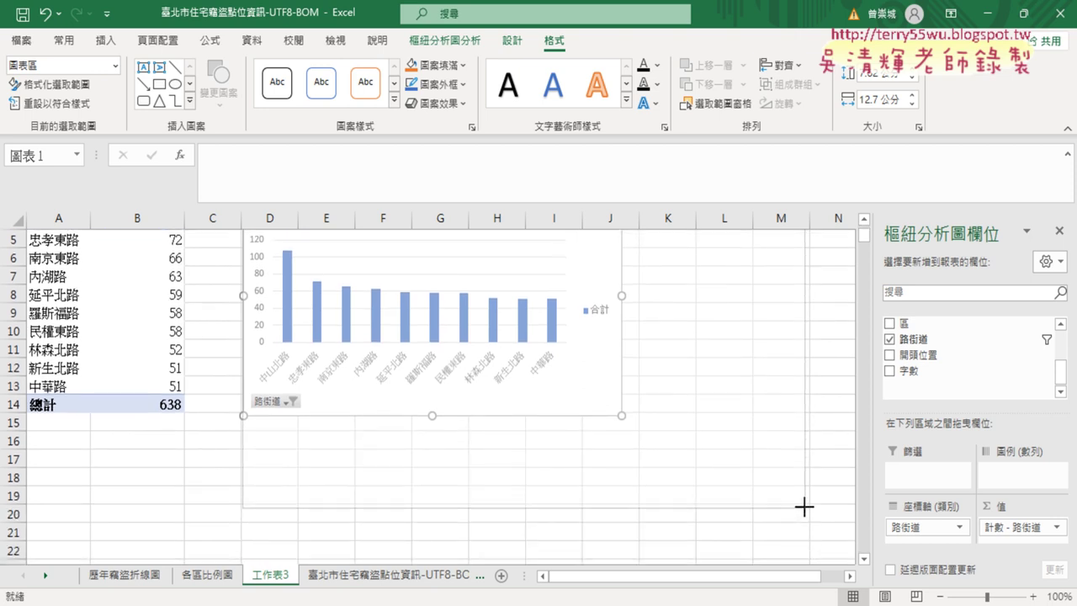
Step: Replace the chart title 合計 with 路街道前十名直條圖 copied from Google Docs
drag(801, 532, 799, 538)
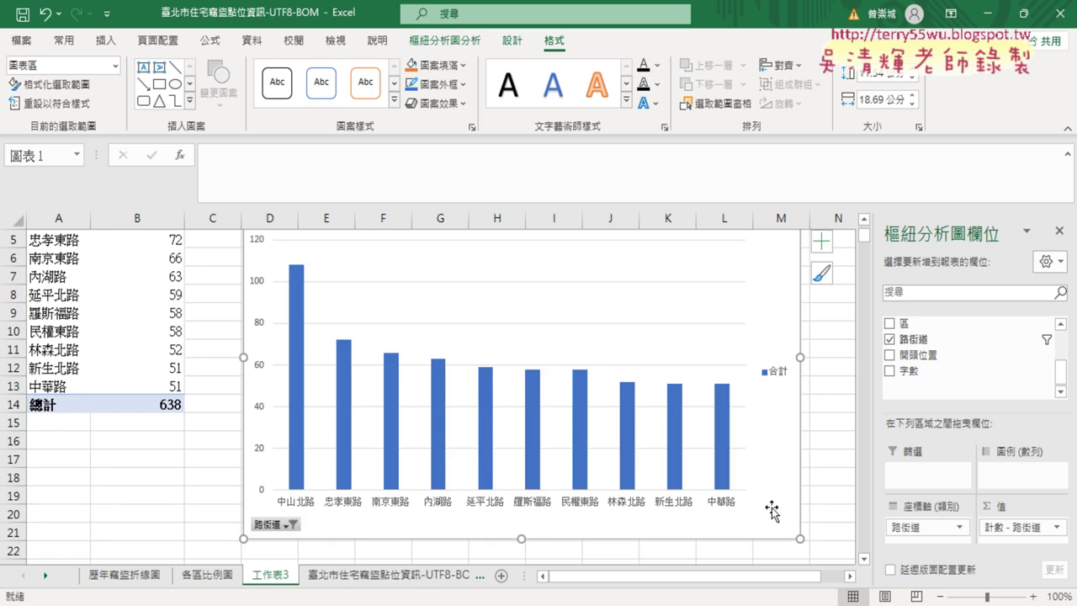
click(517, 290)
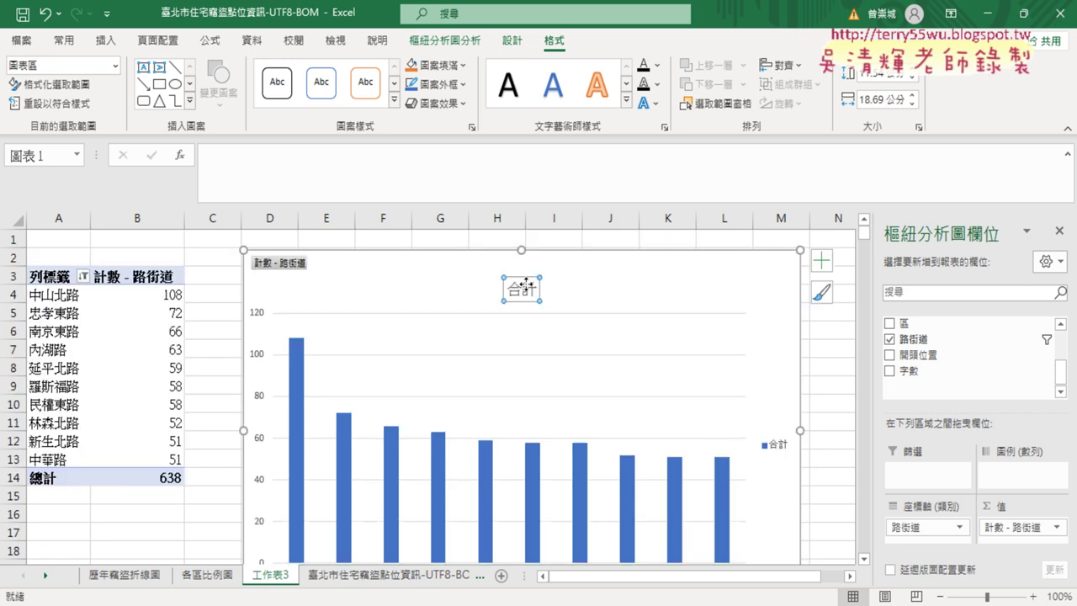
drag(508, 289, 535, 295)
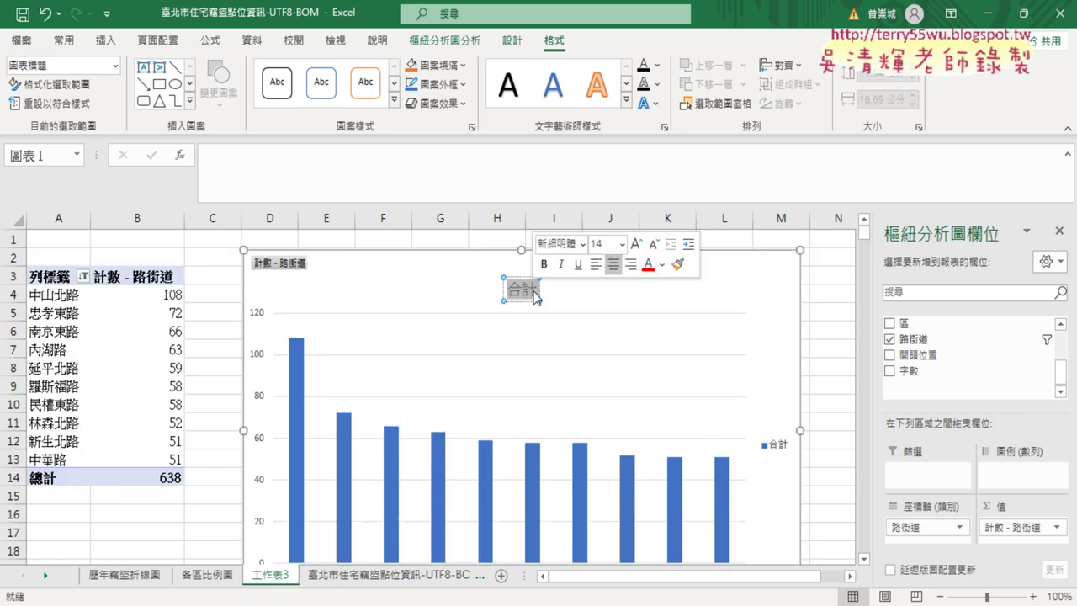
key(alt+Tab)
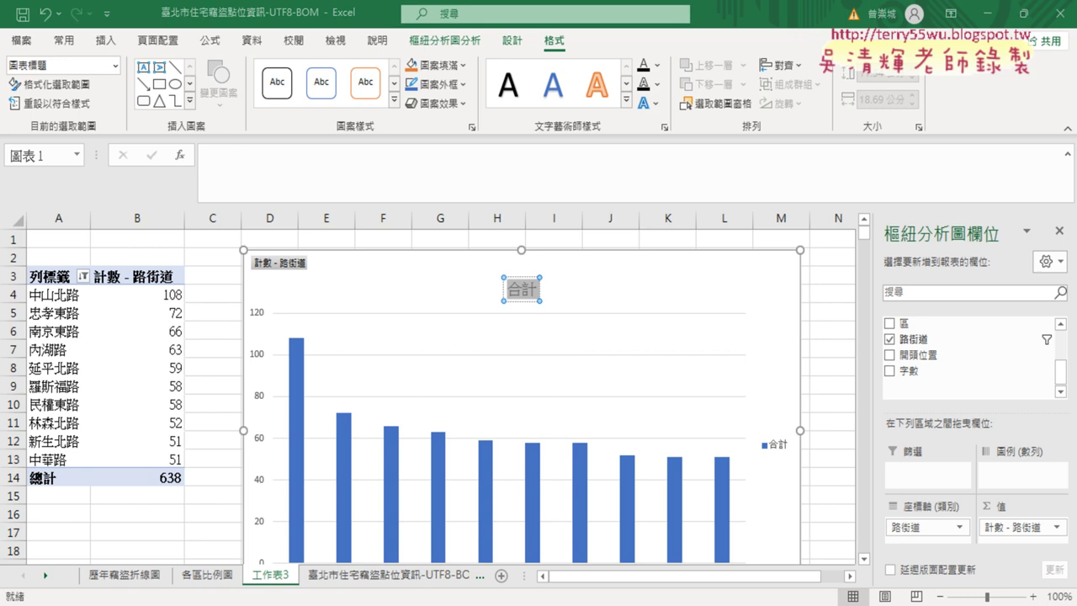
drag(237, 239, 365, 239)
key(ctrl+c)
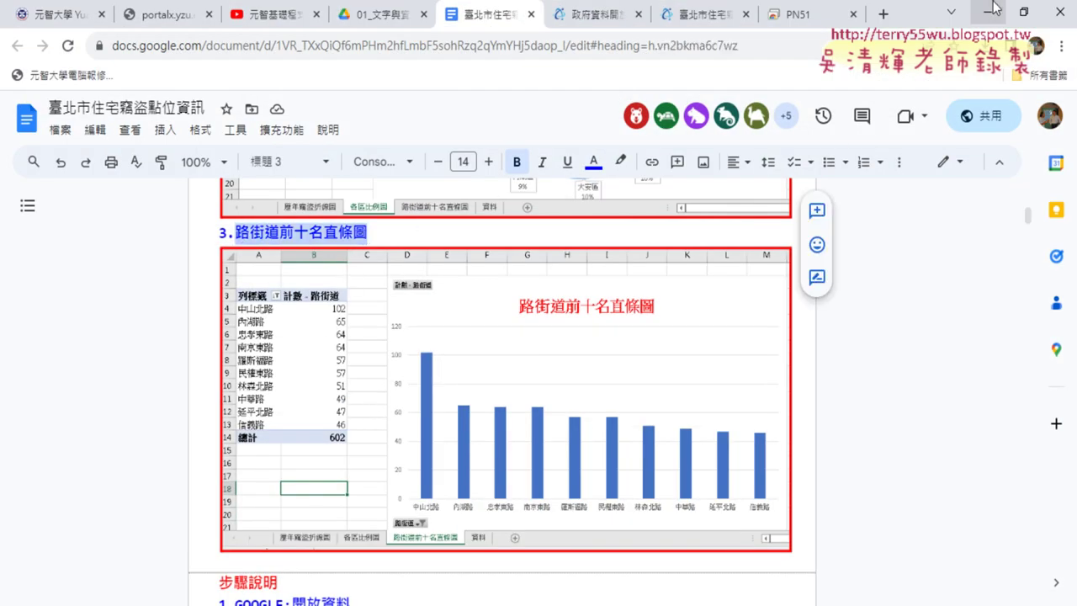
key(alt+Tab)
key(ctrl+v)
click(548, 277)
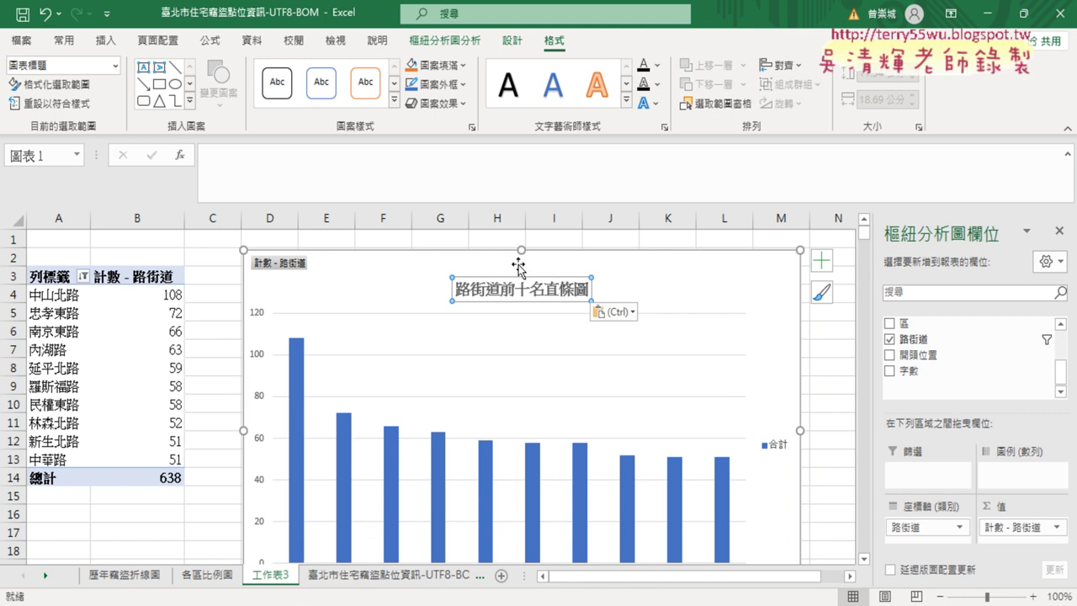
Step: Make the chart title red at font size 20
click(64, 39)
click(231, 99)
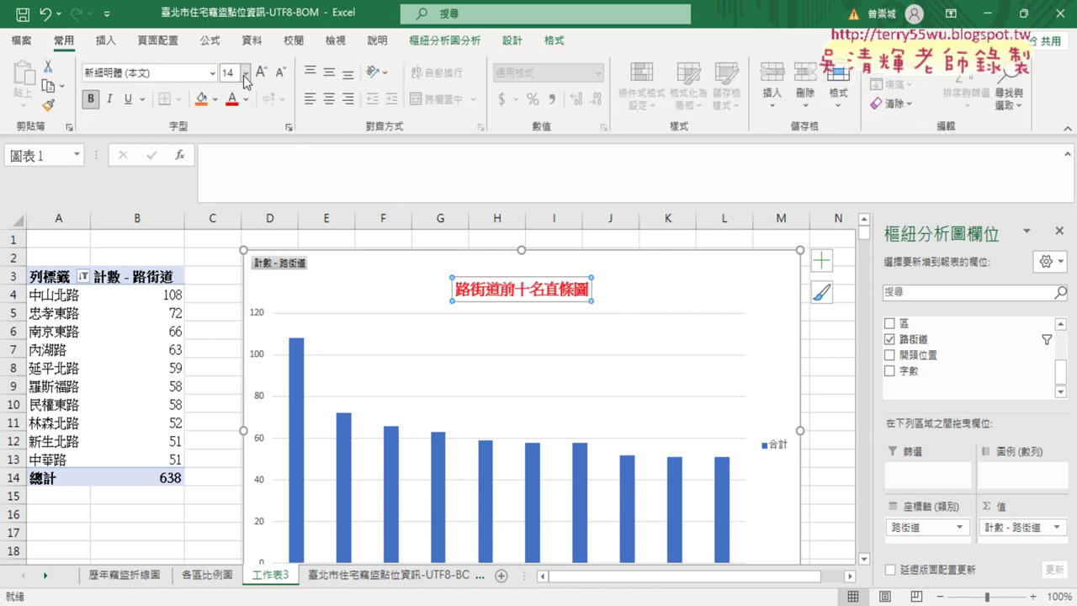
click(245, 74)
click(240, 266)
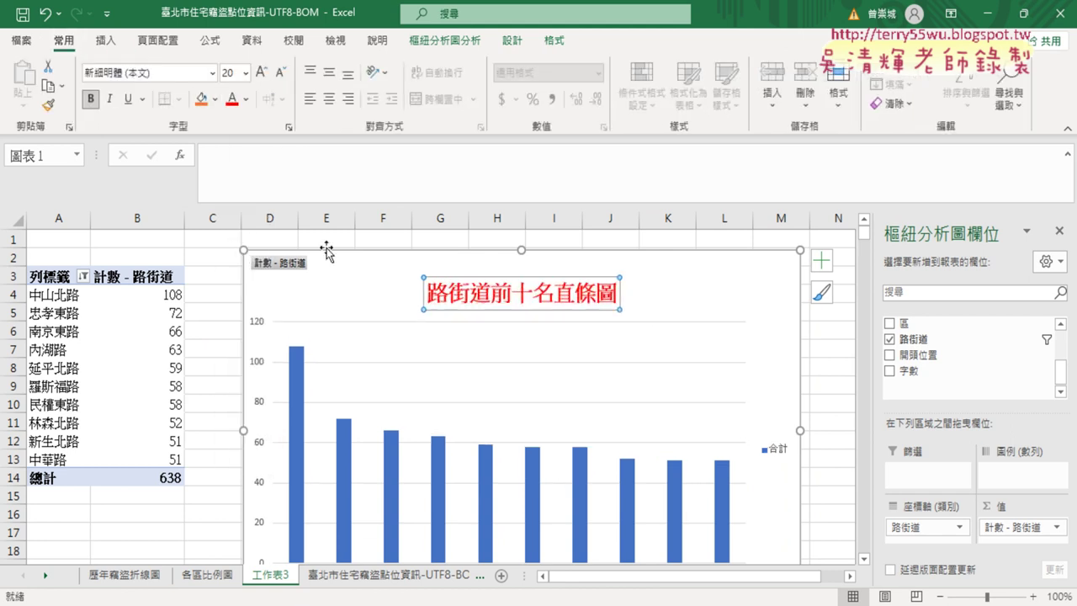
Step: Remove the pivot chart's legend and rename sheet 工作表3 to 路街道前十名直條圖
click(823, 268)
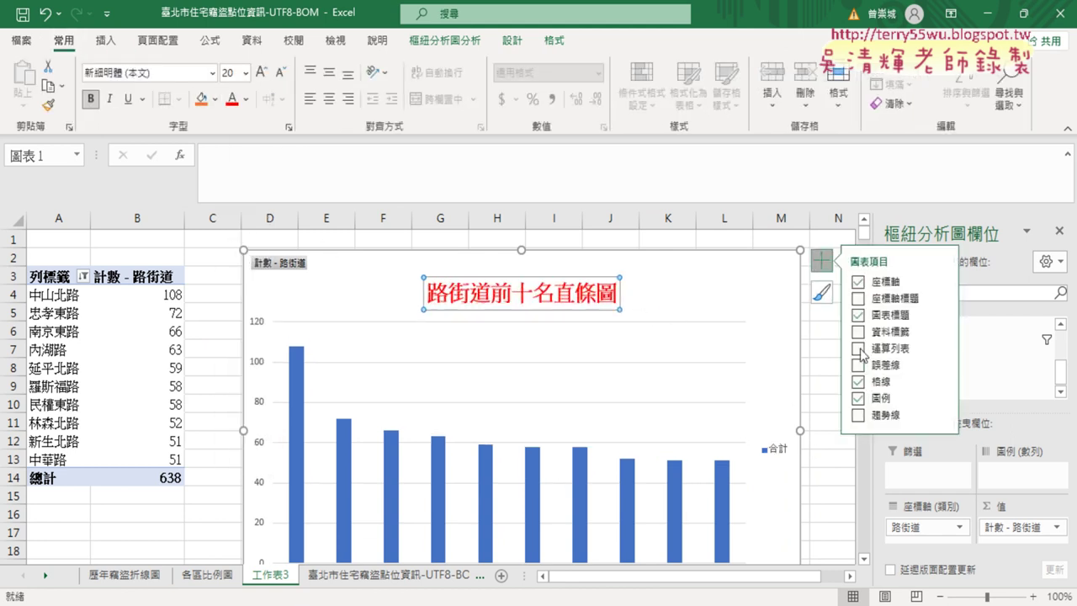
click(859, 399)
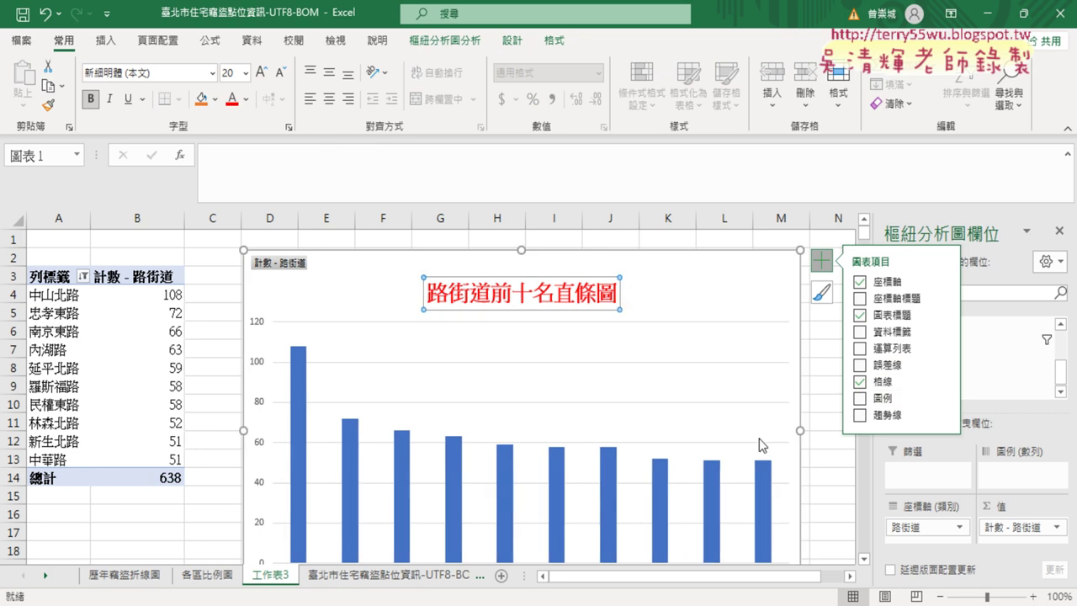
click(281, 583)
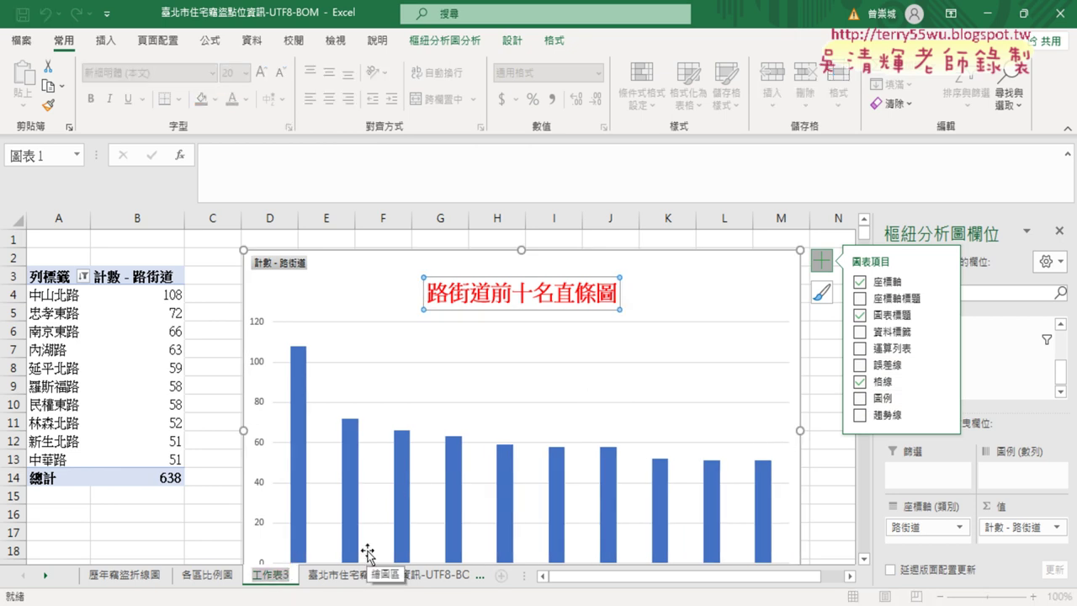
text(路街道前十名直條圖)
key(Return)
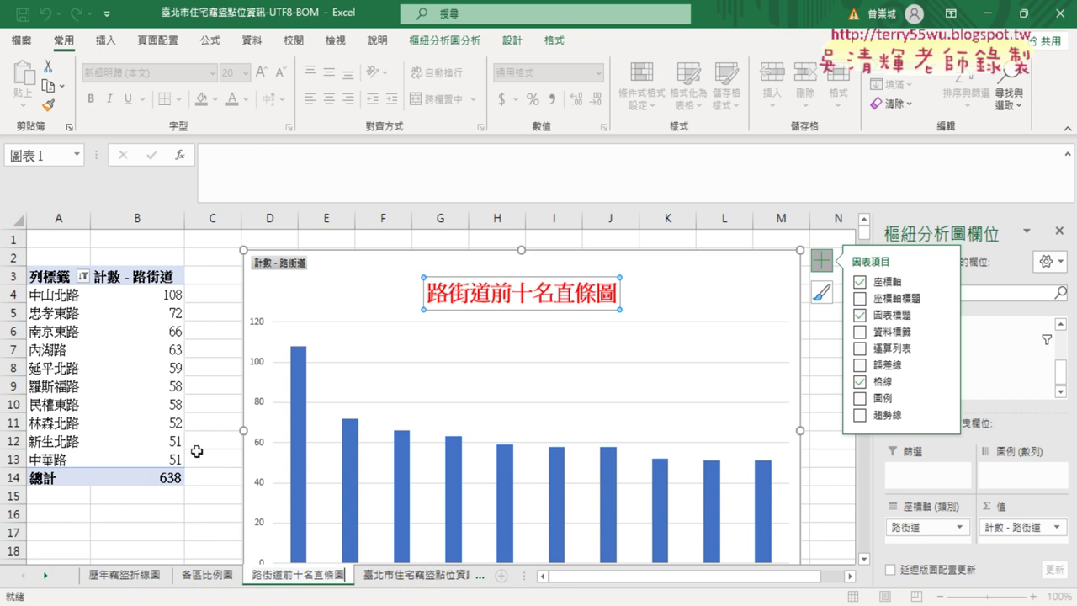
click(221, 461)
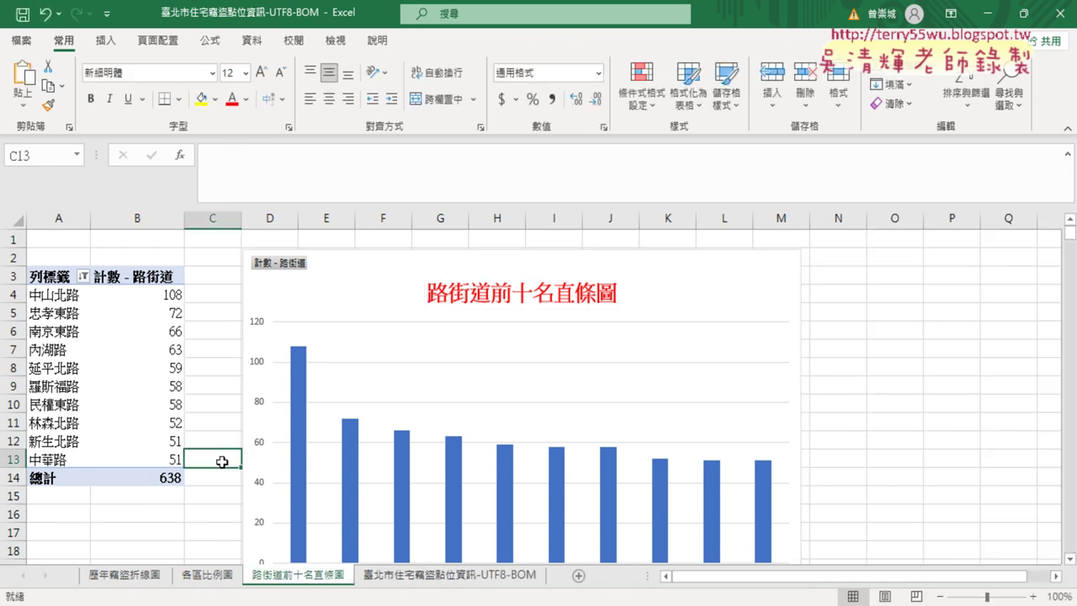
scroll(286, 389, down, 1)
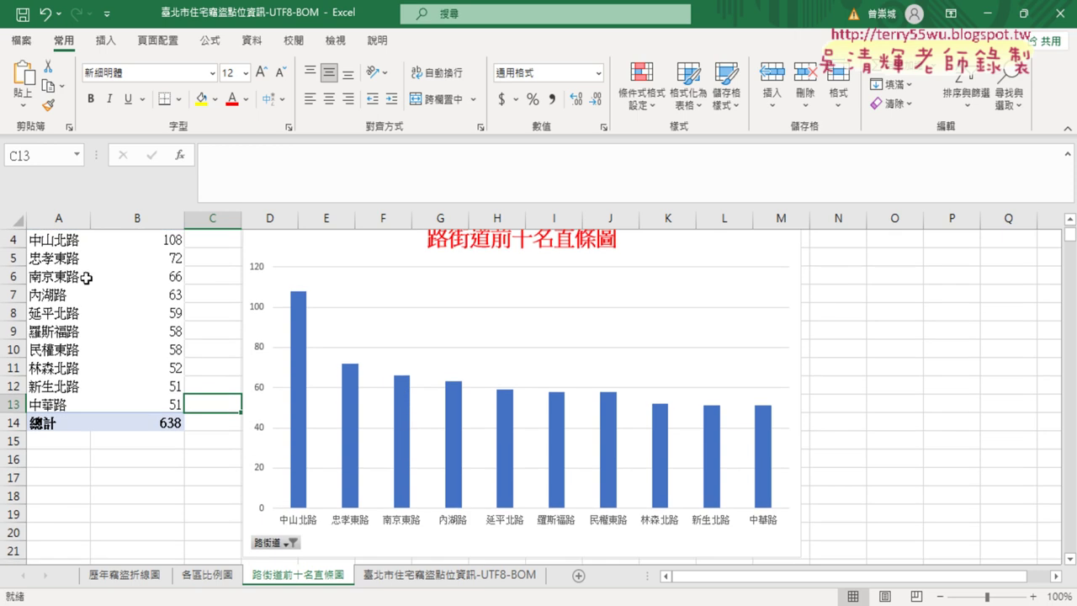
scroll(82, 330, up, 1)
click(82, 276)
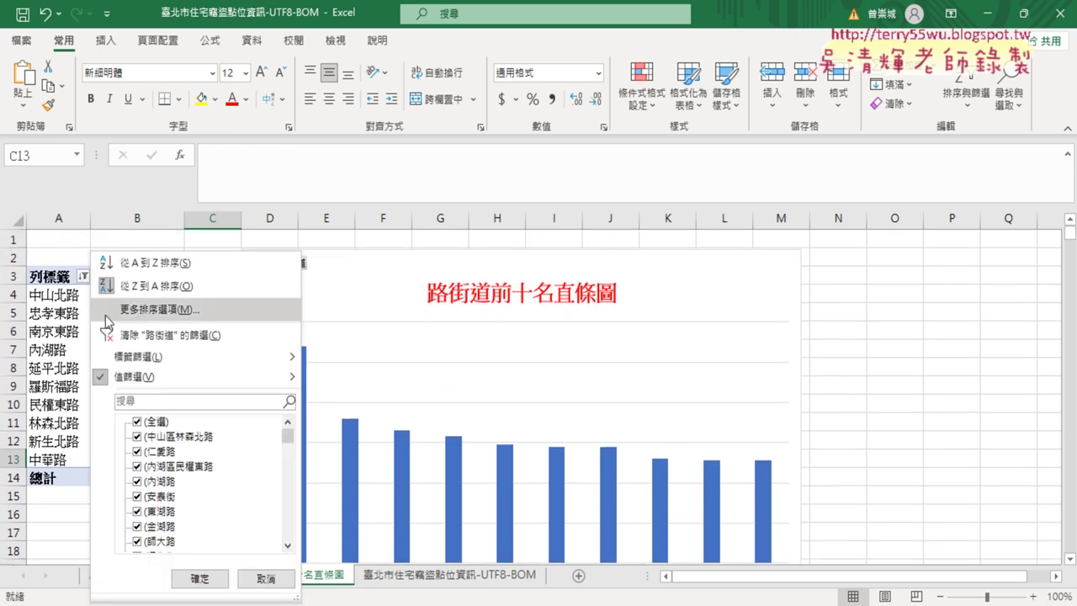
mouse_move(147, 375)
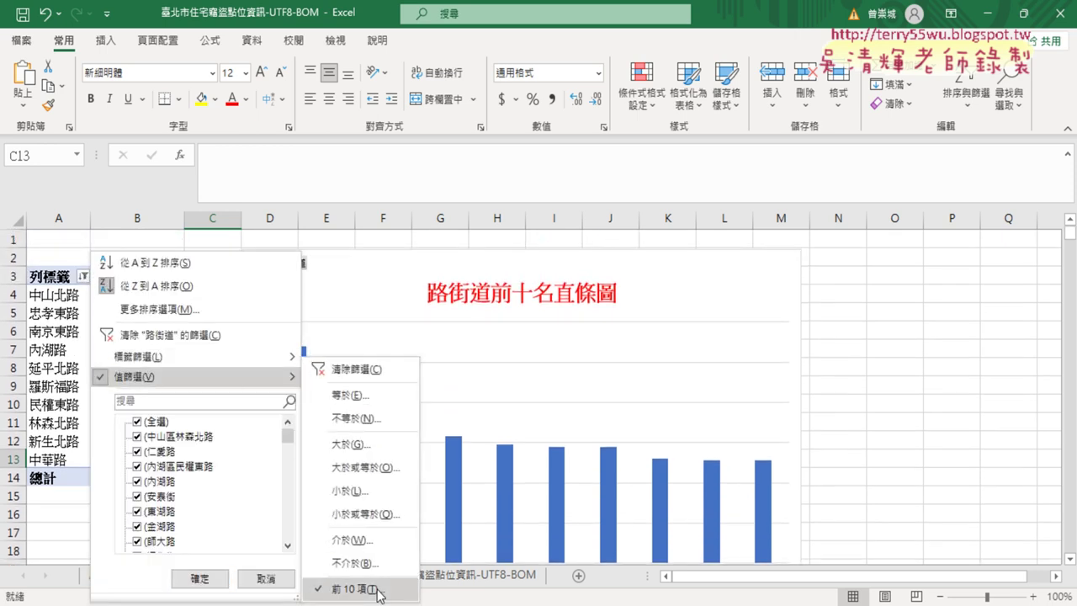
click(49, 525)
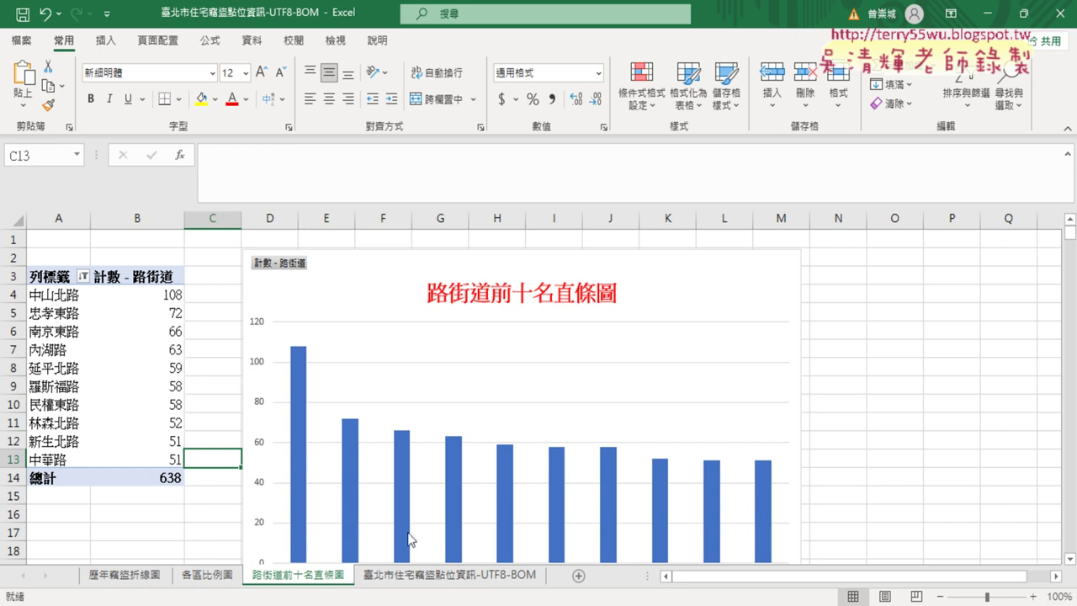
click(484, 576)
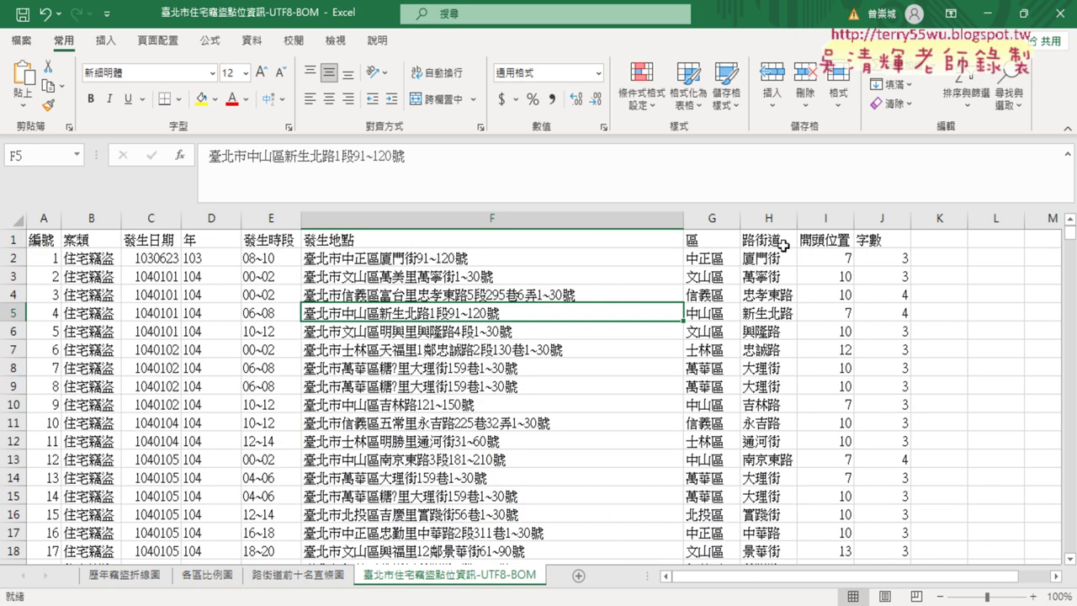
click(769, 219)
click(769, 262)
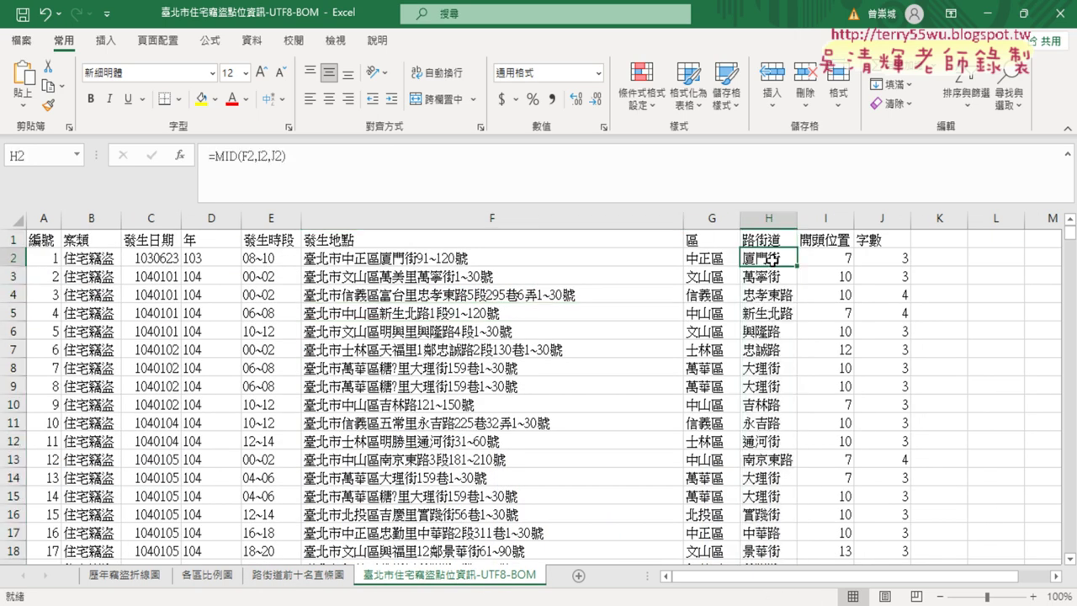
click(296, 577)
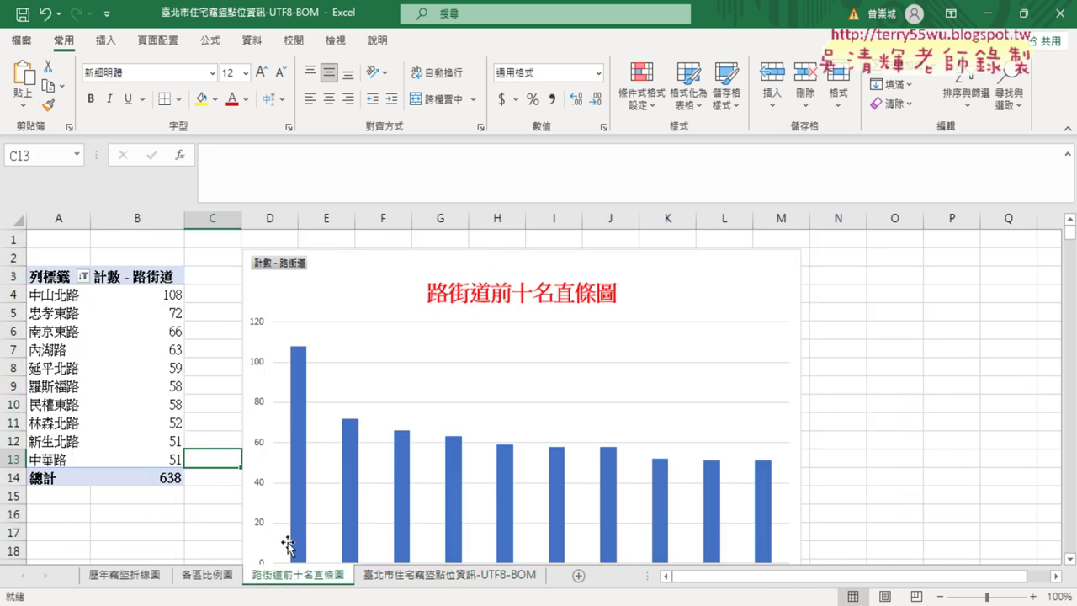